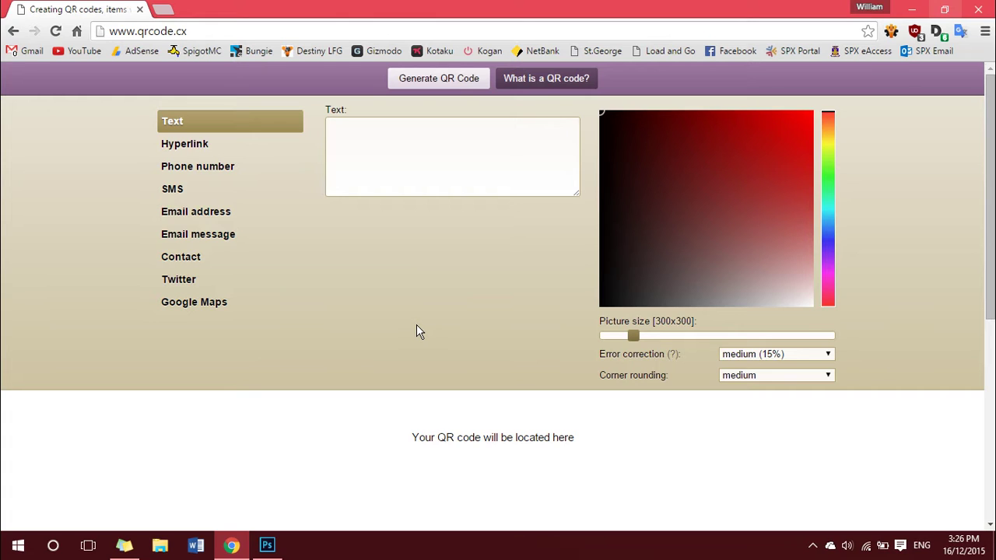
Generate a Hyperlink QR code for youtube.com and set its colour to red.
{"action": "left_click", "coordinate": [192, 152]}
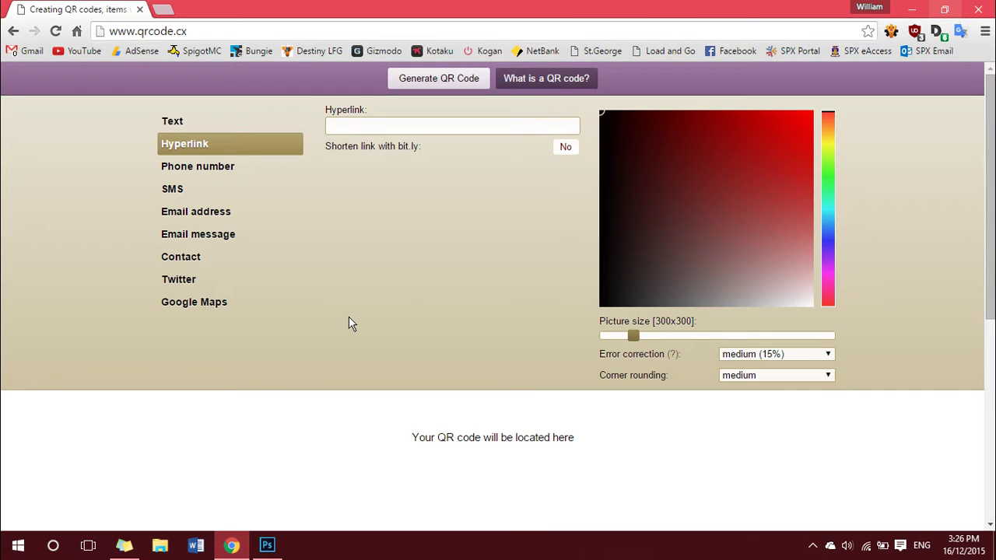
{"action": "left_click", "coordinate": [369, 127]}
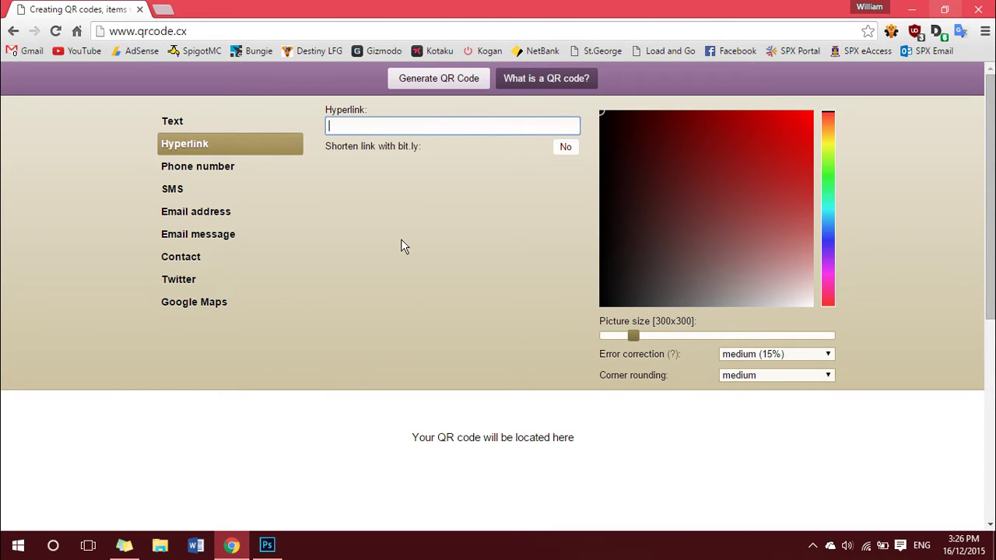
{"action": "type", "text": "youtu"}
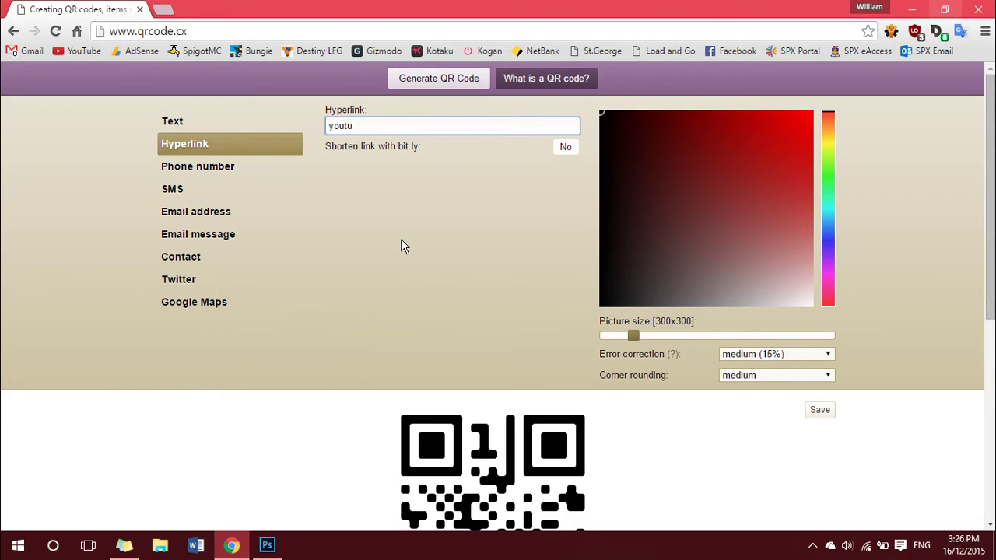
{"action": "type", "text": "be.com"}
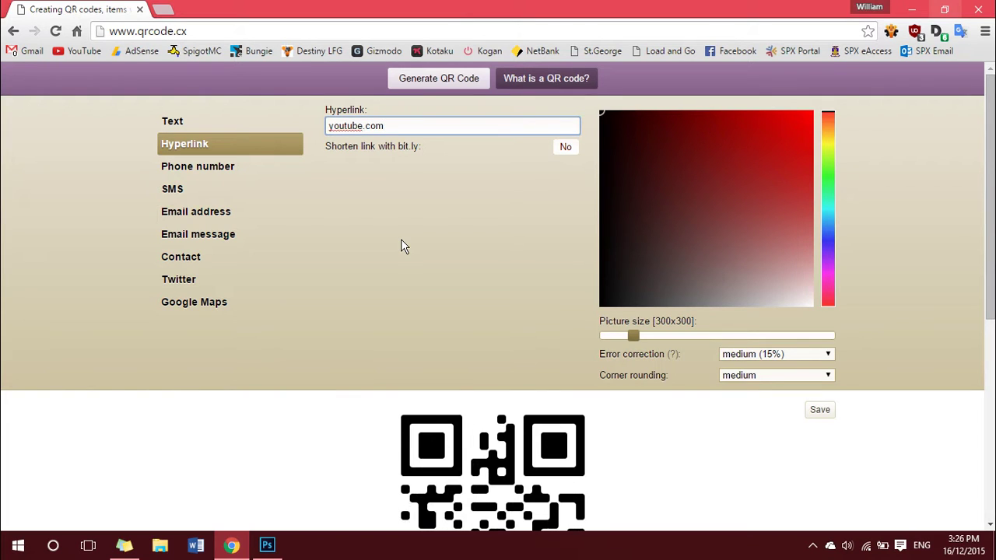
{"action": "scroll", "coordinate": [558, 286], "scroll_direction": "down", "scroll_amount": 1}
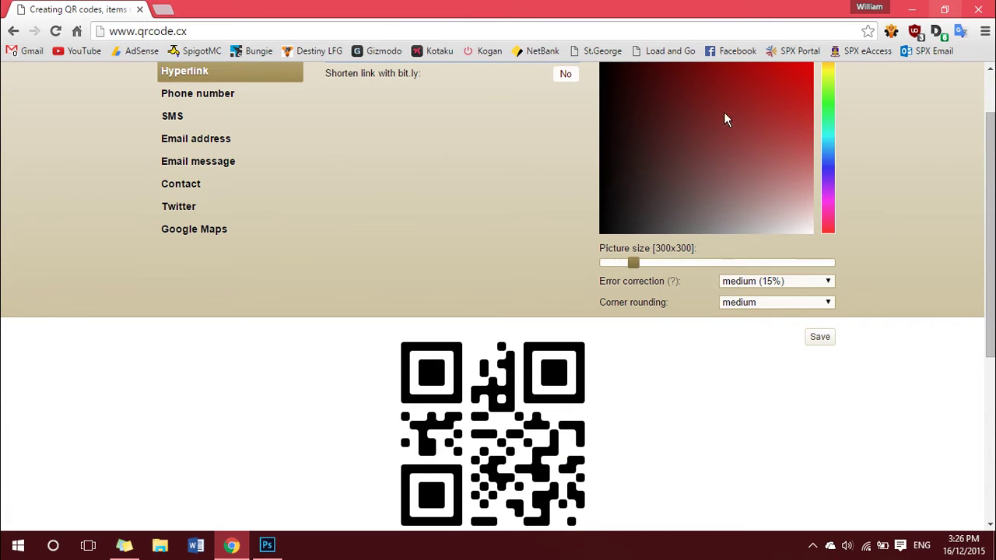
{"action": "scroll", "coordinate": [774, 143], "scroll_direction": "up", "scroll_amount": 1}
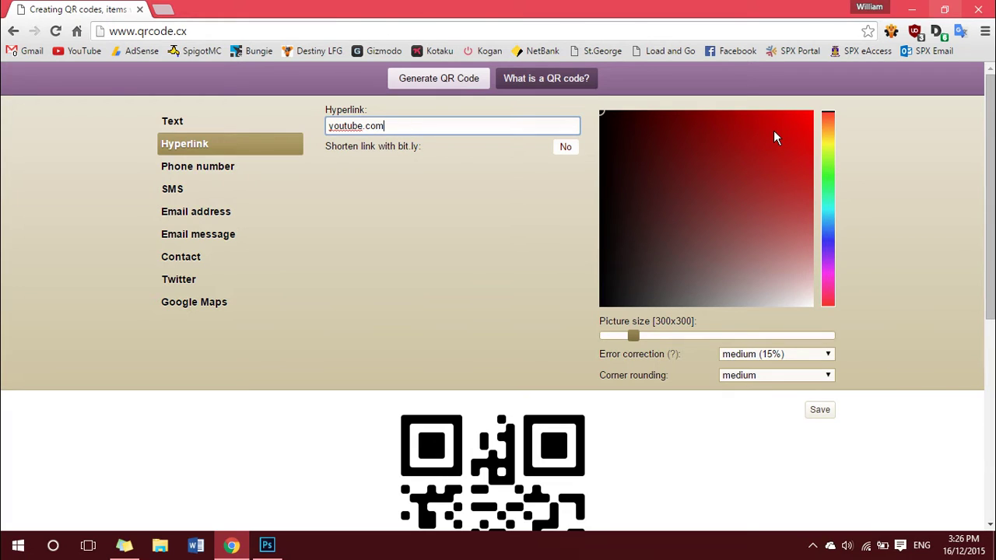
{"action": "mouse_move", "coordinate": [773, 138]}
{"action": "left_mouse_down"}
{"action": "mouse_move", "coordinate": [747, 123]}
{"action": "mouse_move", "coordinate": [779, 119]}
{"action": "mouse_move", "coordinate": [769, 135]}
{"action": "left_mouse_up"}
{"action": "scroll", "coordinate": [890, 229], "scroll_direction": "down", "scroll_amount": 2}
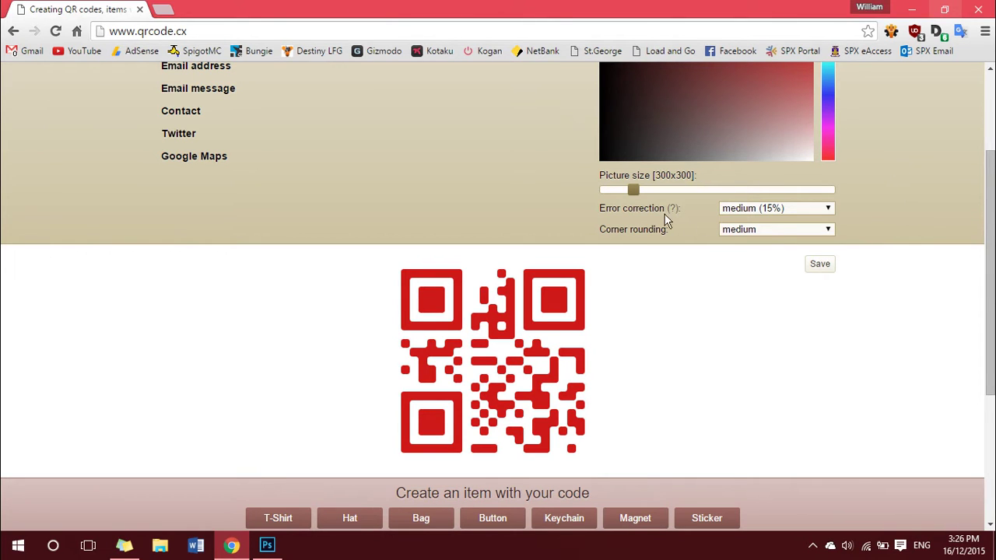
Set error correction to high (30%) and corner rounding to high.
{"action": "mouse_move", "coordinate": [710, 220]}
{"action": "left_click", "coordinate": [732, 208]}
{"action": "left_click", "coordinate": [737, 260]}
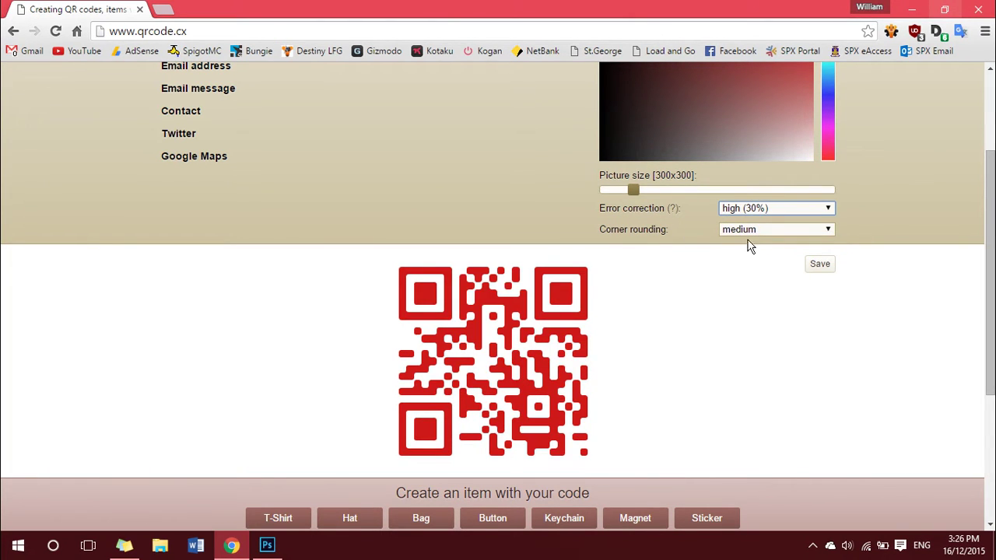
{"action": "left_click", "coordinate": [751, 230]}
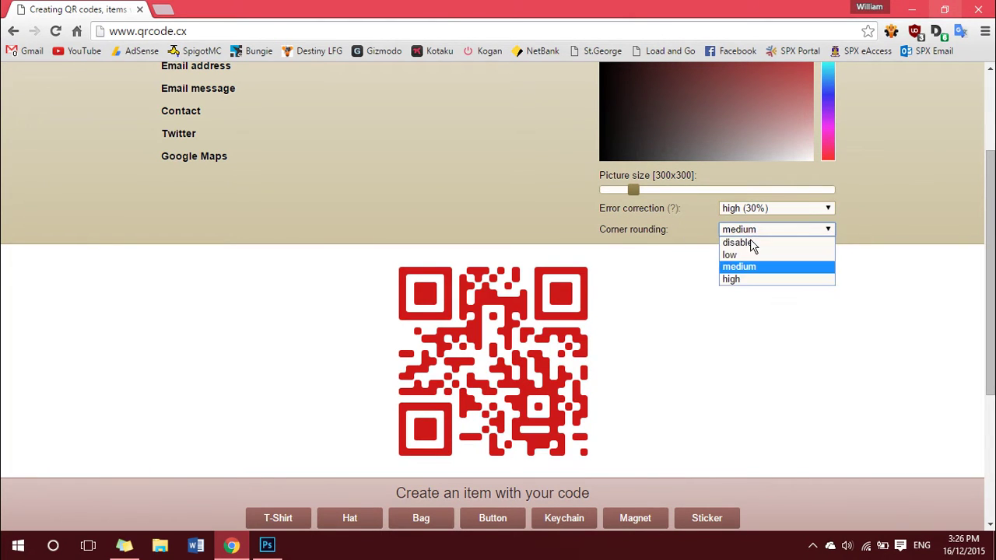
{"action": "left_click", "coordinate": [741, 280]}
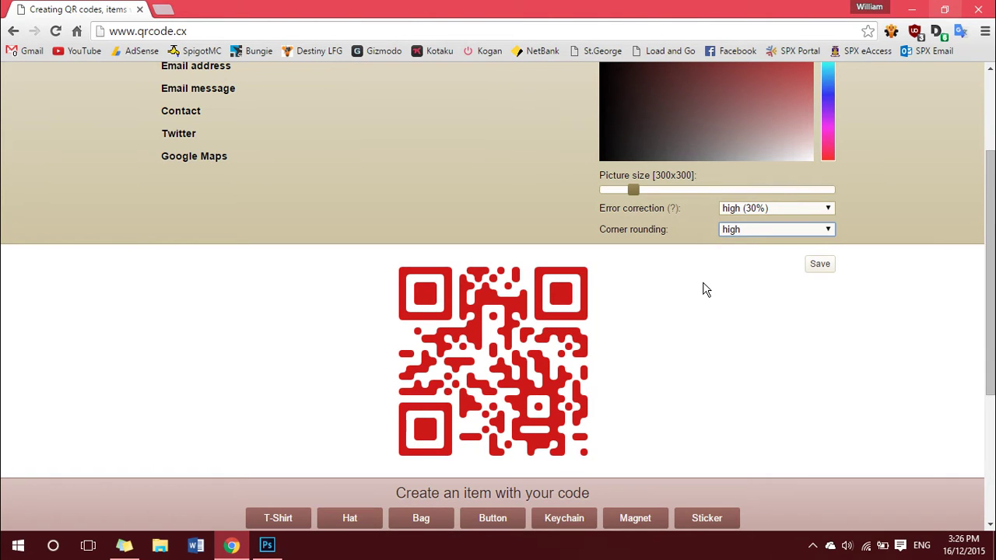
{"action": "left_click", "coordinate": [704, 290]}
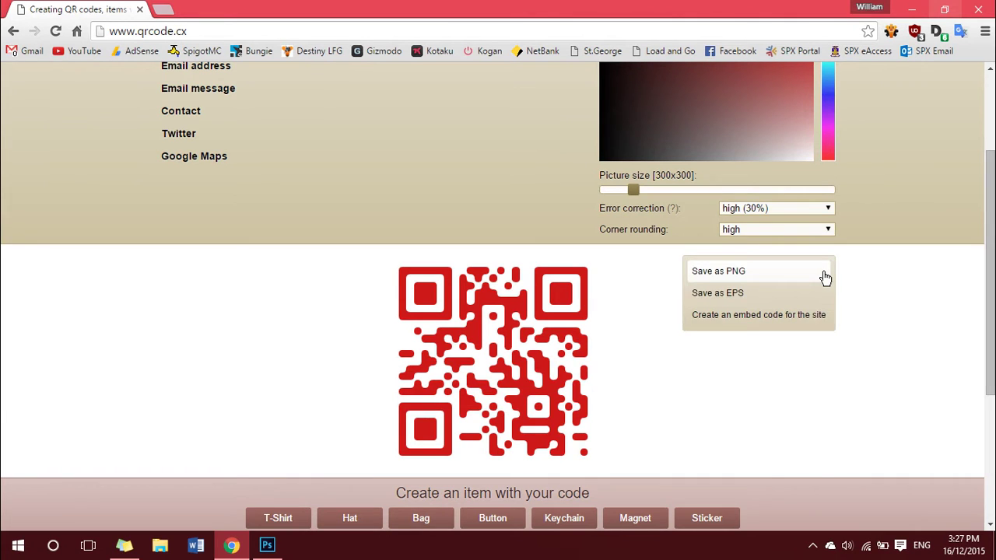
Save the QR image to the Desktop as download.png and minimize the browser.
{"action": "left_click", "coordinate": [826, 276]}
{"action": "right_click", "coordinate": [469, 240]}
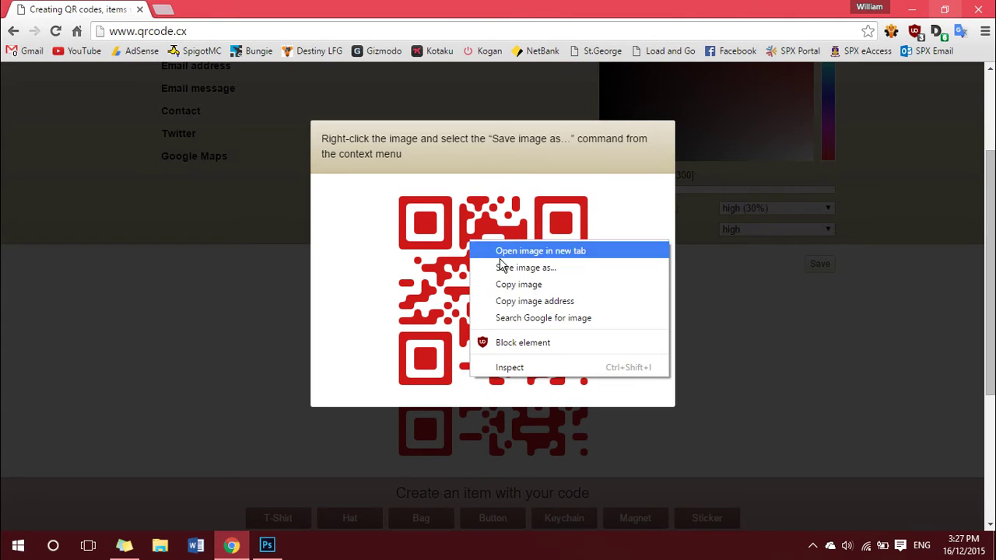
{"action": "left_click", "coordinate": [506, 268]}
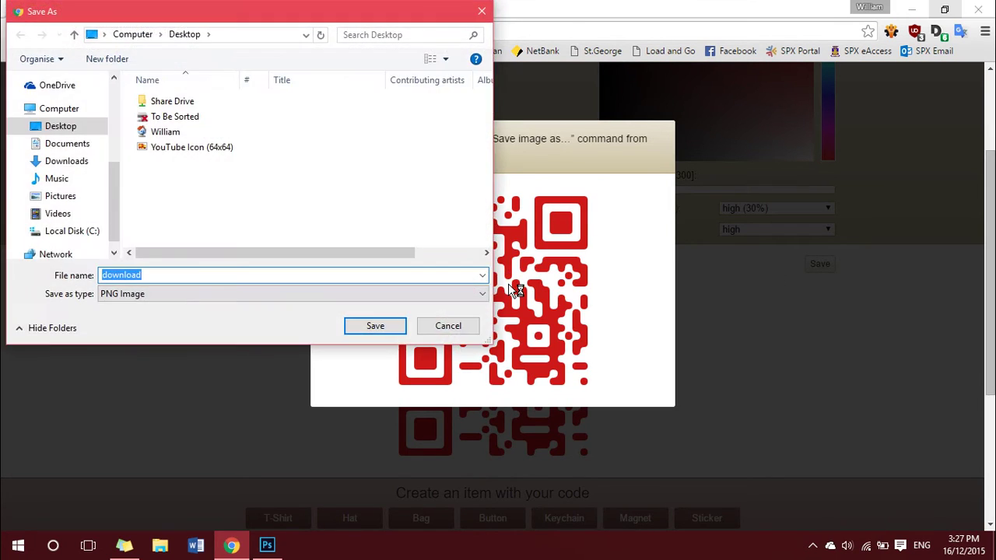
{"action": "left_click", "coordinate": [375, 327]}
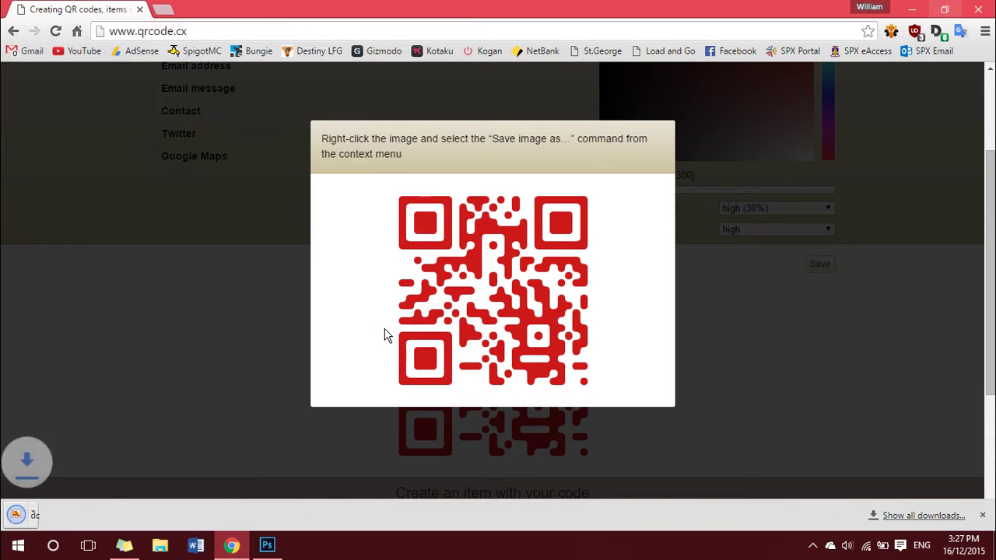
{"action": "left_click", "coordinate": [915, 8]}
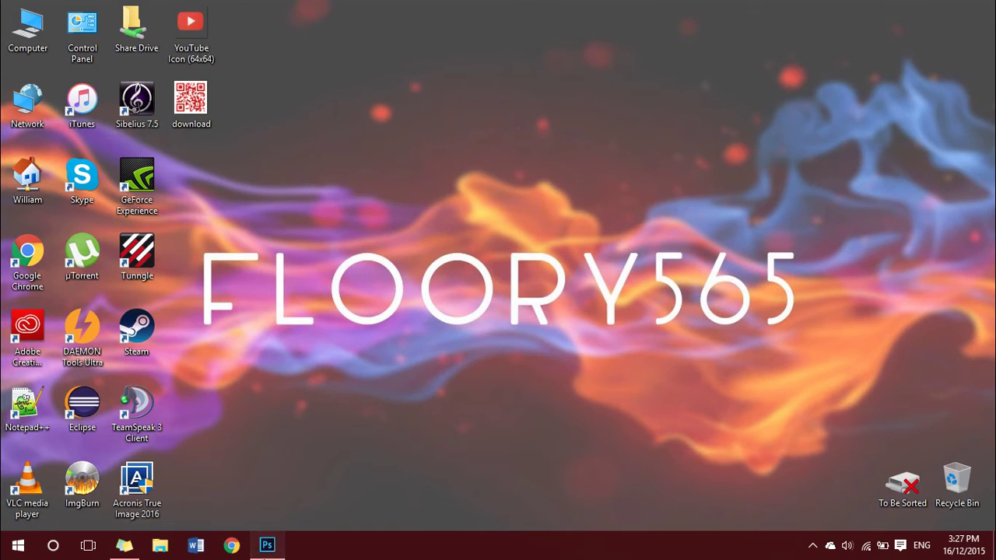
Open download.png from the desktop in a maximized Photoshop window.
{"action": "left_click", "coordinate": [267, 546]}
{"action": "left_click_drag", "start_coordinate": [384, 7], "coordinate": [446, 68]}
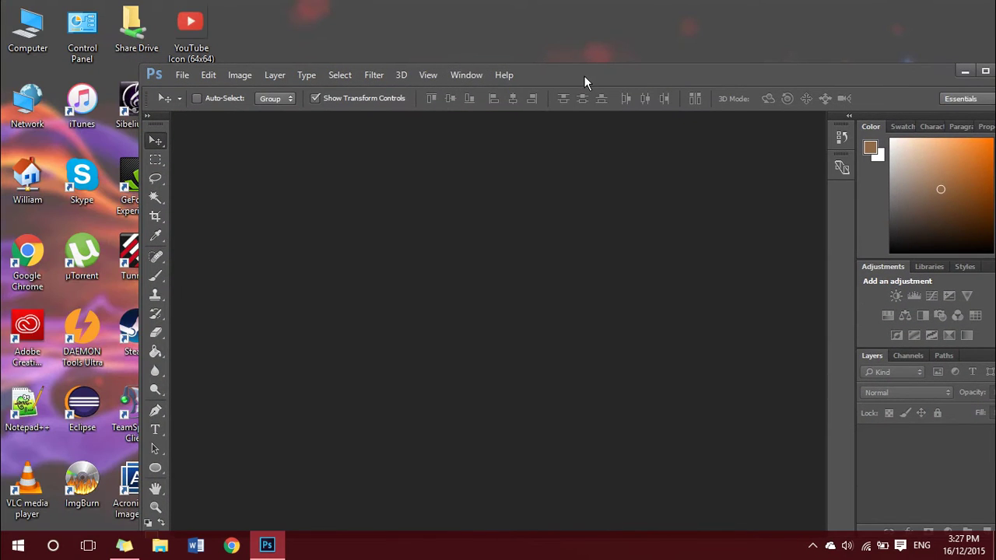
{"action": "left_click_drag", "start_coordinate": [585, 77], "coordinate": [413, 184]}
{"action": "left_click_drag", "start_coordinate": [190, 100], "coordinate": [370, 327]}
{"action": "double_click", "coordinate": [542, 182]}
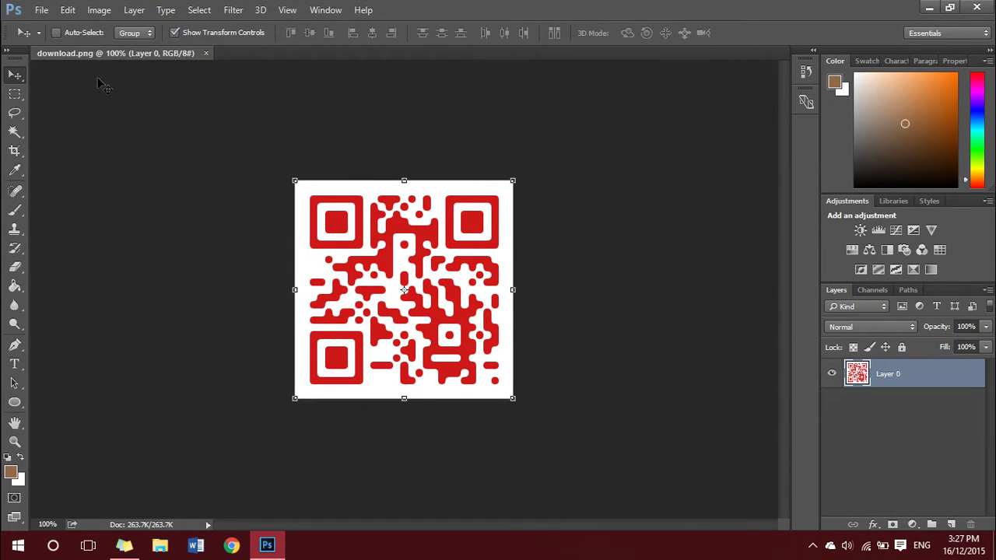
Delete the white background around the QR code with the Magic Wand.
{"action": "left_click", "coordinate": [14, 131]}
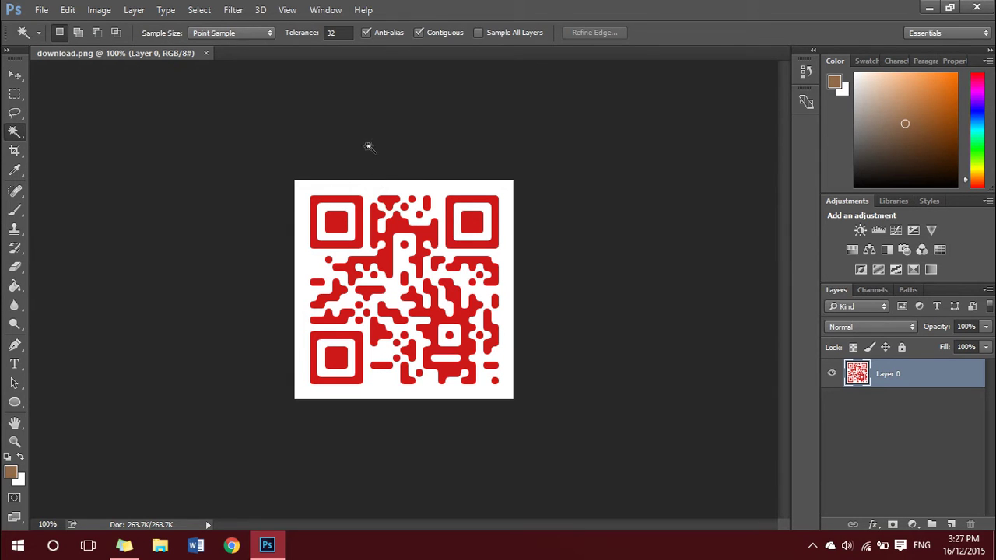
{"action": "left_click", "coordinate": [372, 187]}
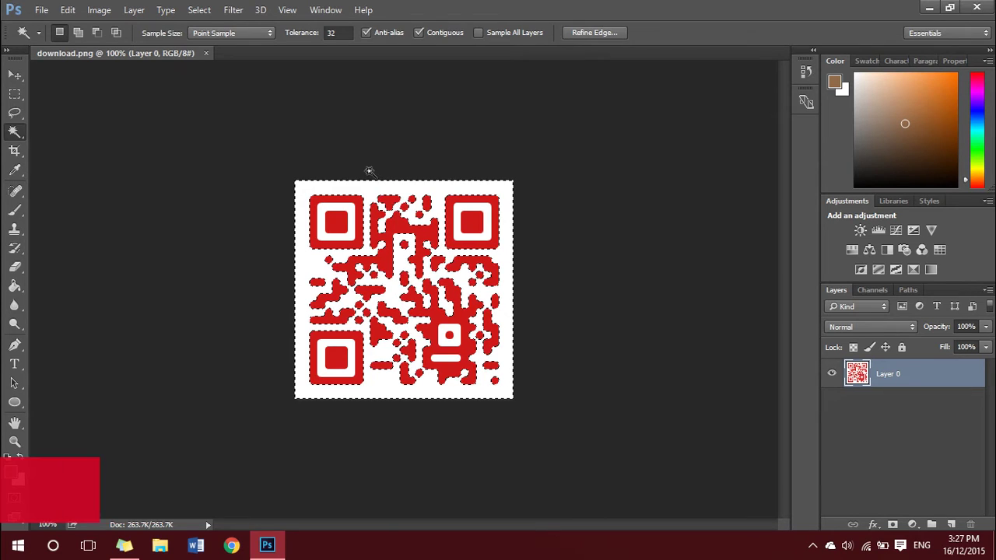
{"action": "key", "text": "Delete"}
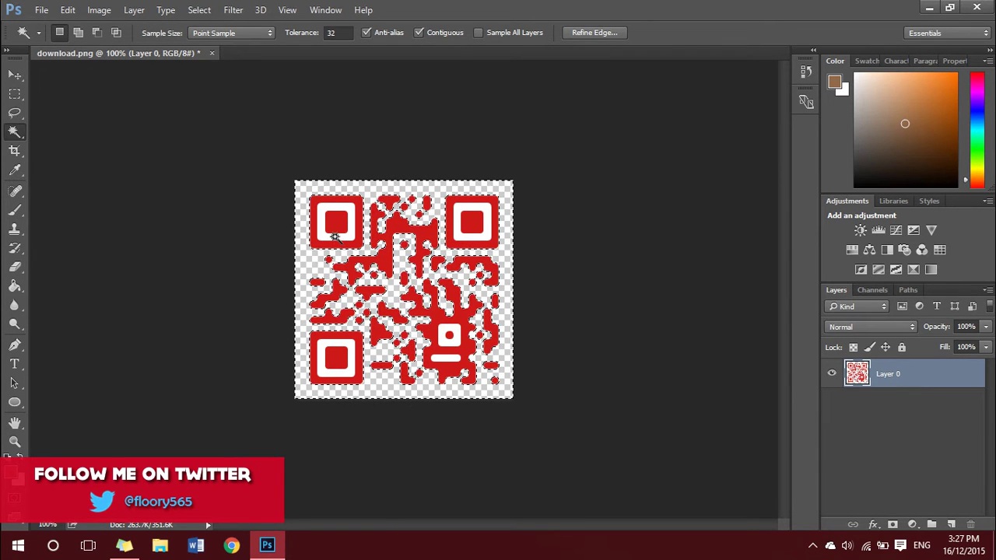
Delete the white rings inside the finder squares and lower-right pattern, then deselect.
{"action": "left_click", "coordinate": [464, 214]}
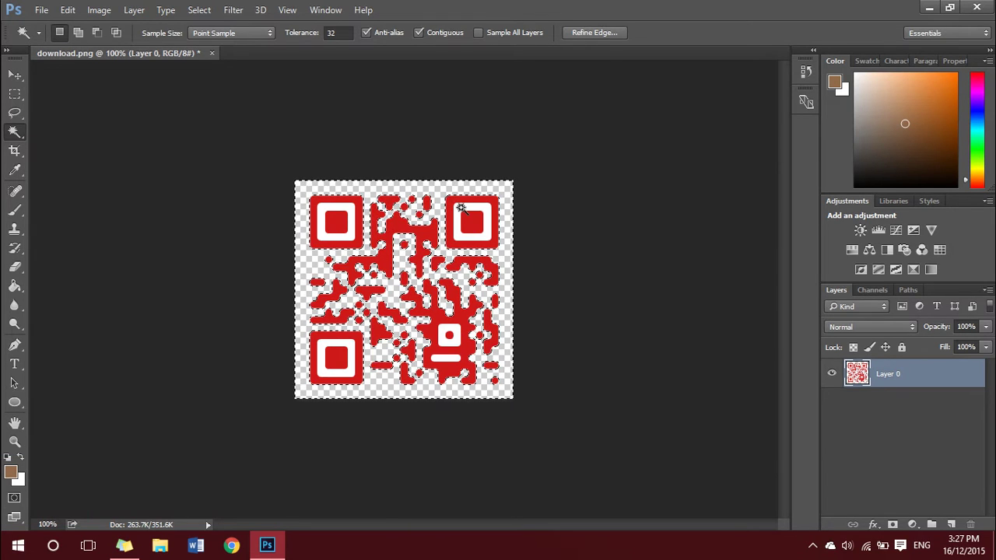
{"action": "key", "text": "Delete"}
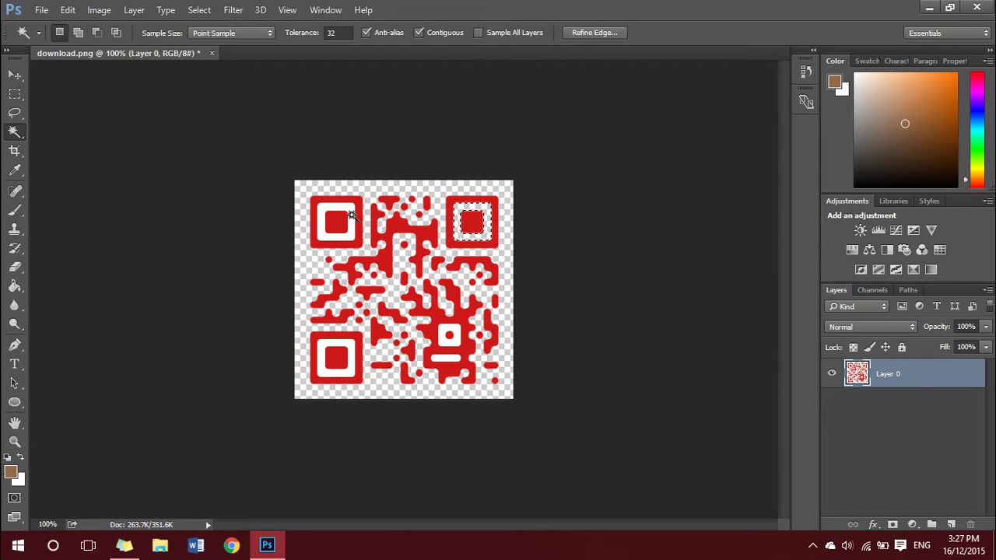
{"action": "left_click", "coordinate": [354, 219]}
{"action": "key", "text": "Delete"}
{"action": "left_click", "coordinate": [458, 343]}
{"action": "key", "text": "Delete"}
{"action": "left_click", "coordinate": [452, 359]}
{"action": "key", "text": "Delete"}
{"action": "left_click", "coordinate": [319, 366]}
{"action": "key", "text": "Delete"}
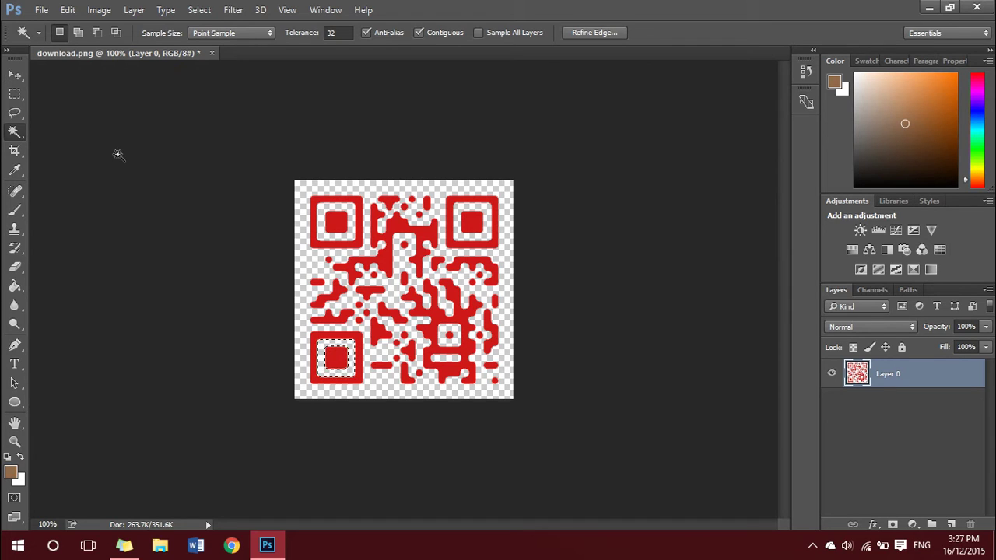
{"action": "key", "text": "ctrl+d"}
{"action": "left_click", "coordinate": [15, 78]}
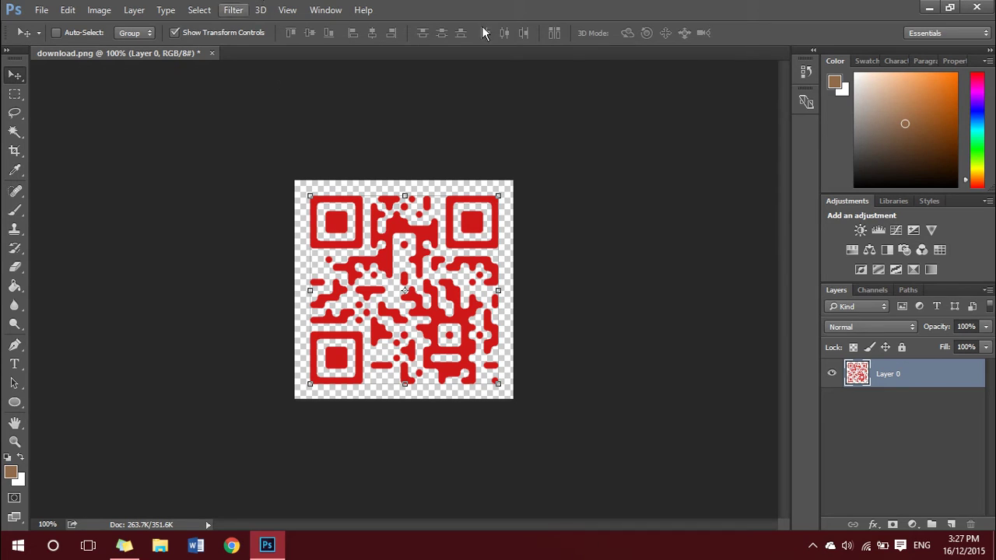
Place the YouTube icon file on the QR code at original size and centre it.
{"action": "left_click", "coordinate": [903, 466]}
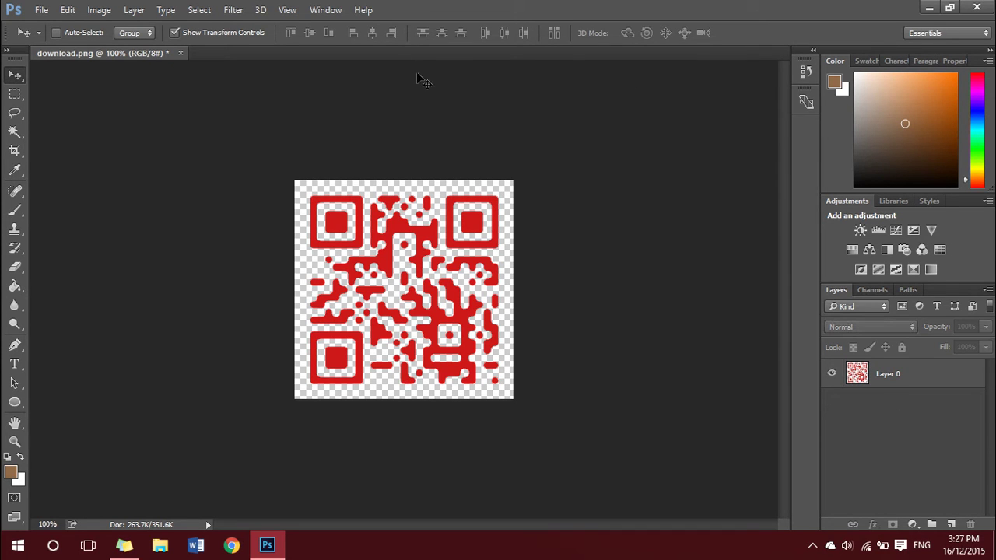
{"action": "double_click", "coordinate": [573, 8]}
{"action": "left_click_drag", "start_coordinate": [185, 38], "coordinate": [589, 261]}
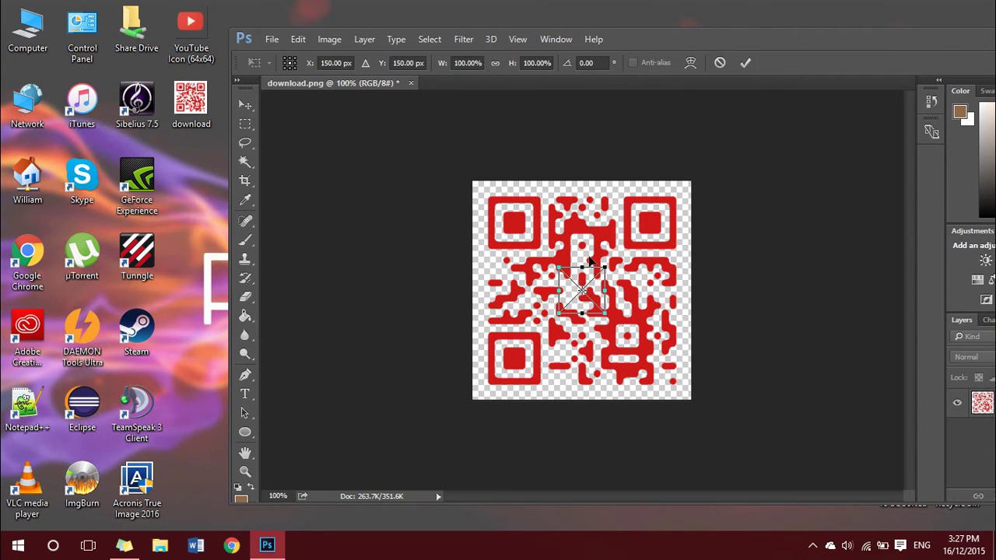
{"action": "left_click", "coordinate": [651, 40]}
{"action": "key", "text": "Return"}
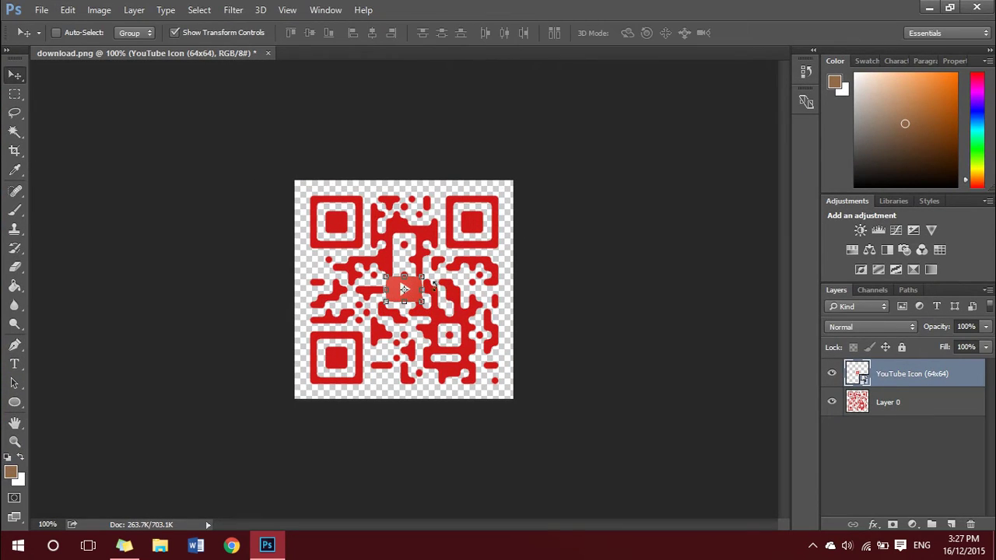
{"action": "left_click_drag", "start_coordinate": [422, 277], "coordinate": [472, 268]}
{"action": "key", "text": "ctrl+z"}
{"action": "key", "text": "Return"}
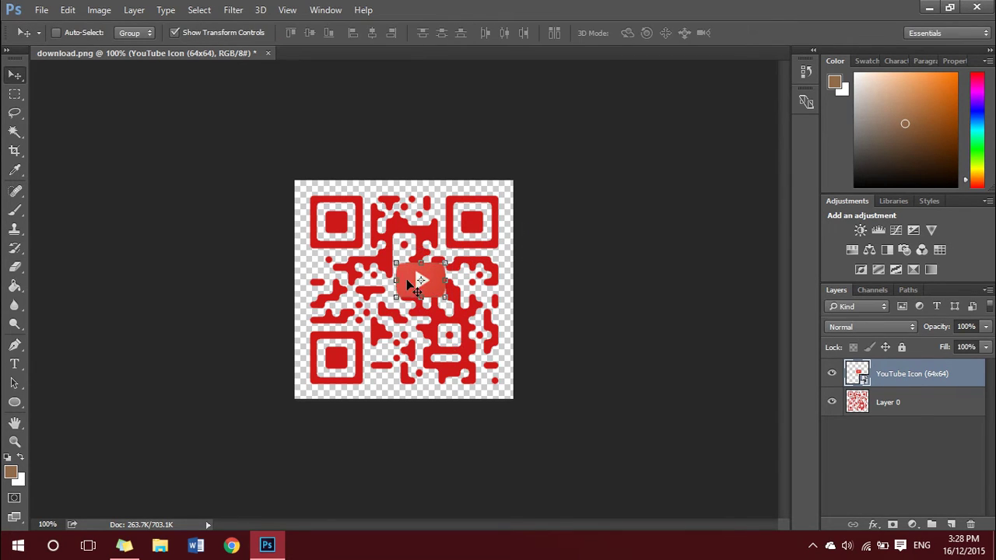
{"action": "left_click_drag", "start_coordinate": [410, 287], "coordinate": [394, 296]}
Rasterize the YouTube Icon layer.
{"action": "left_click", "coordinate": [891, 466]}
{"action": "right_click", "coordinate": [924, 376]}
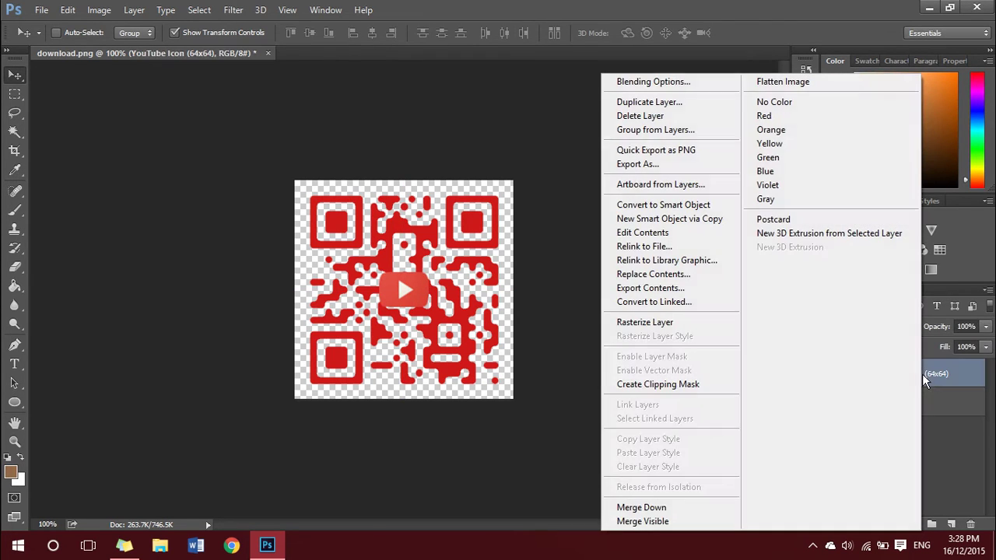
{"action": "left_click", "coordinate": [923, 371]}
{"action": "right_click", "coordinate": [907, 374]}
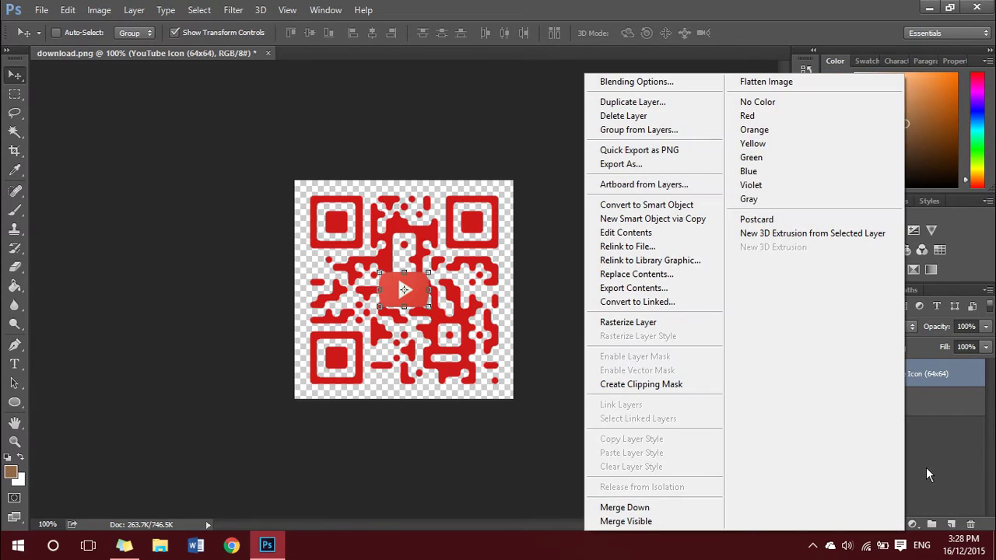
{"action": "left_click", "coordinate": [627, 322]}
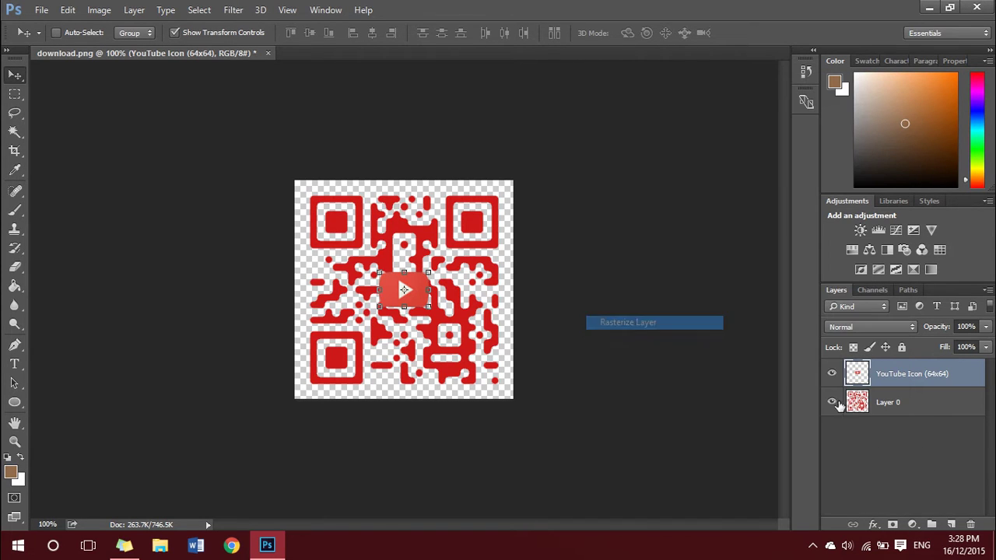
{"action": "left_click", "coordinate": [880, 447]}
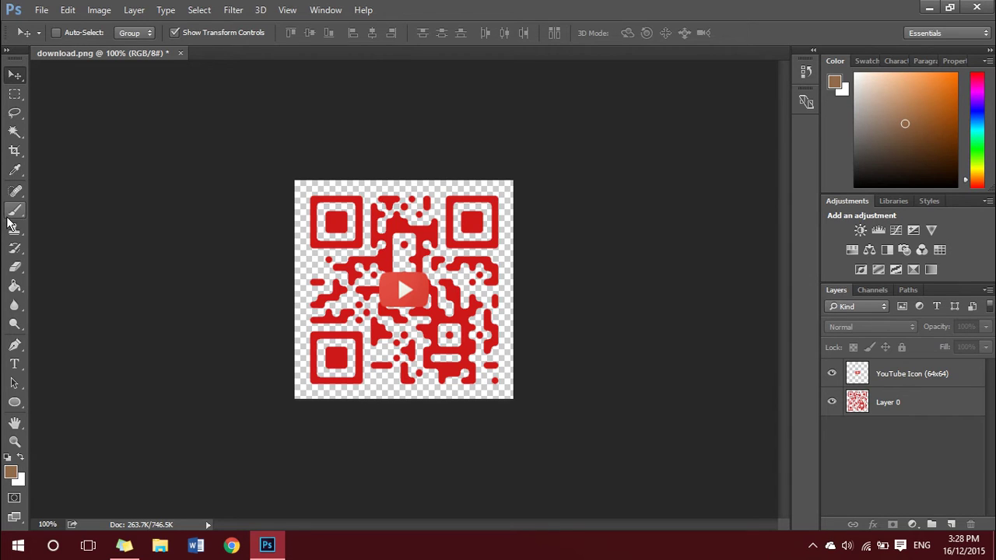
Sample the YouTube logo's red as foreground colour and make Layer 0 active.
{"action": "left_click", "coordinate": [15, 170]}
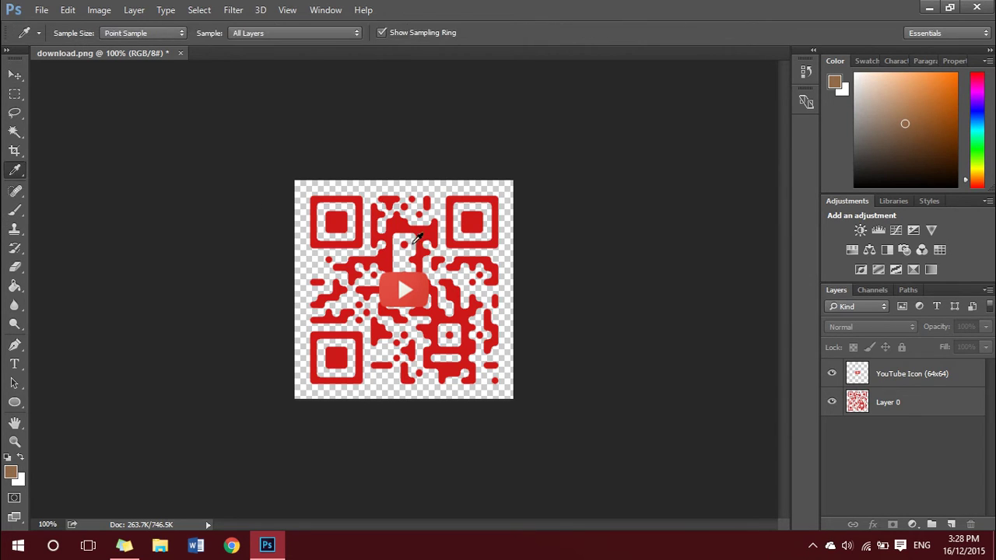
{"action": "left_click", "coordinate": [425, 275]}
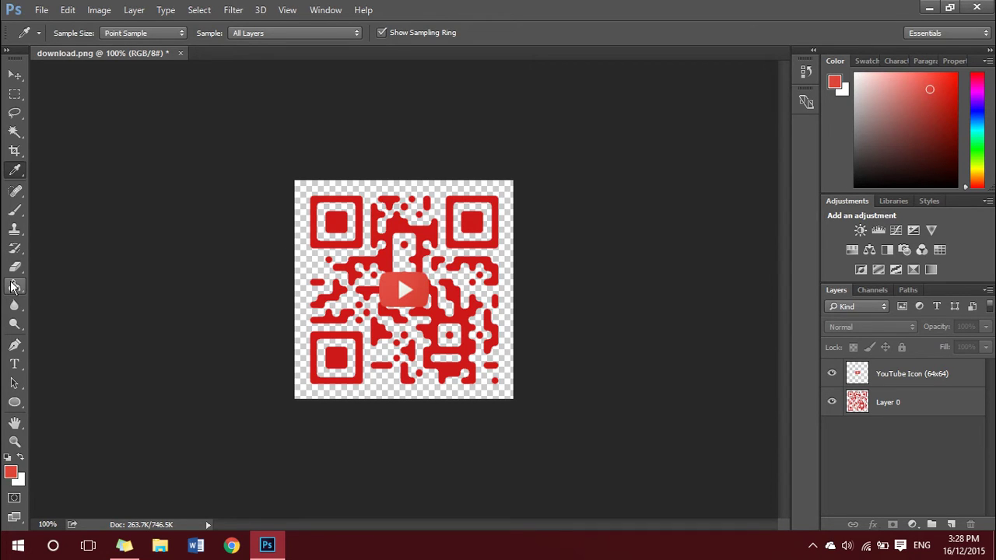
{"action": "left_click", "coordinate": [13, 287]}
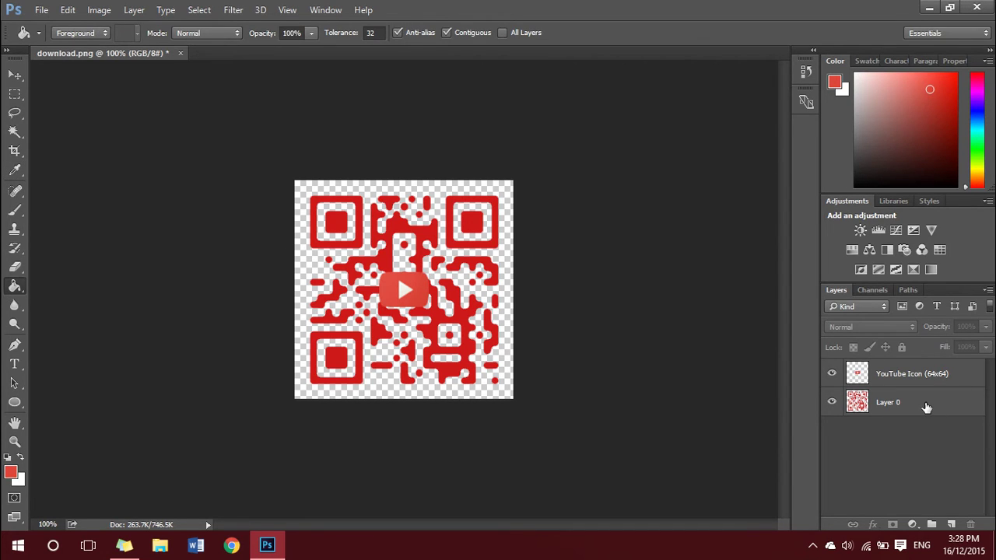
{"action": "left_click", "coordinate": [926, 408]}
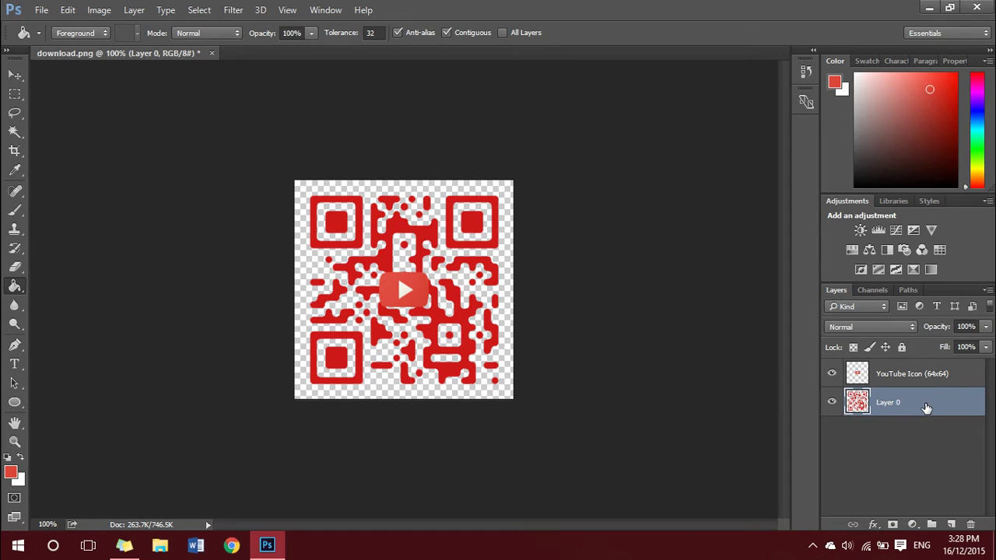
Paint Bucket the top finders, centre and right-side QR modules with the logo red.
{"action": "left_click", "coordinate": [348, 231]}
{"action": "left_click", "coordinate": [359, 246]}
{"action": "left_click", "coordinate": [380, 246]}
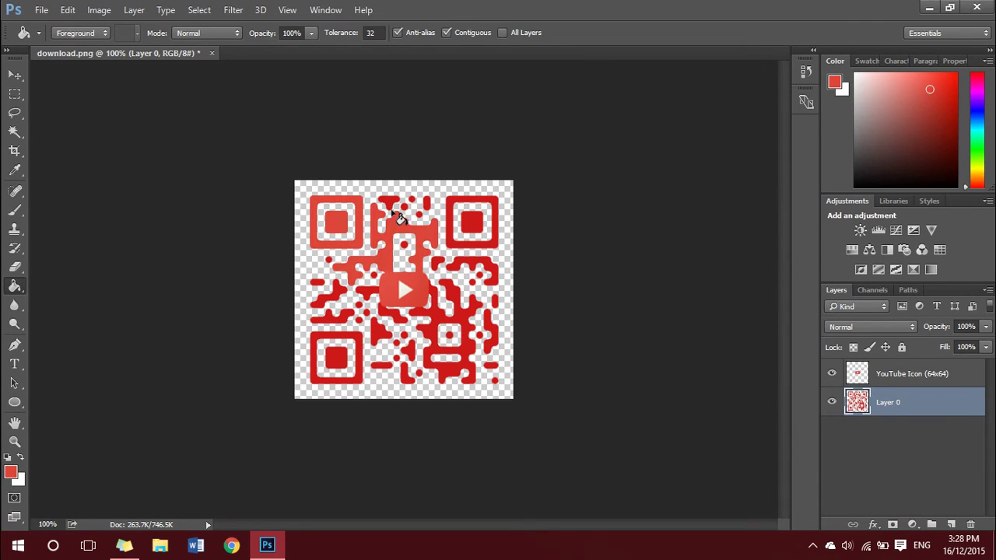
{"action": "left_click", "coordinate": [410, 204]}
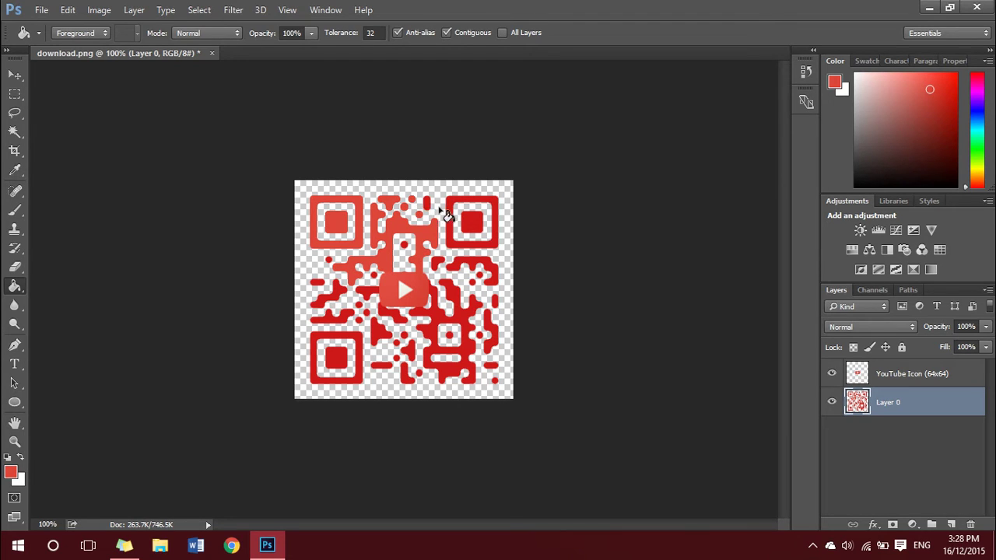
{"action": "left_click", "coordinate": [451, 223]}
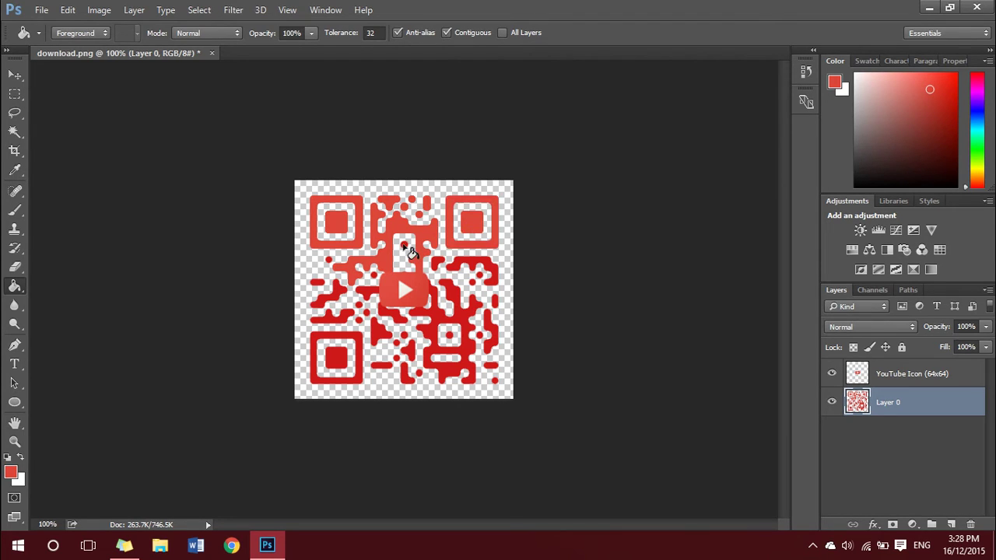
{"action": "left_click", "coordinate": [436, 263]}
{"action": "left_click", "coordinate": [454, 268]}
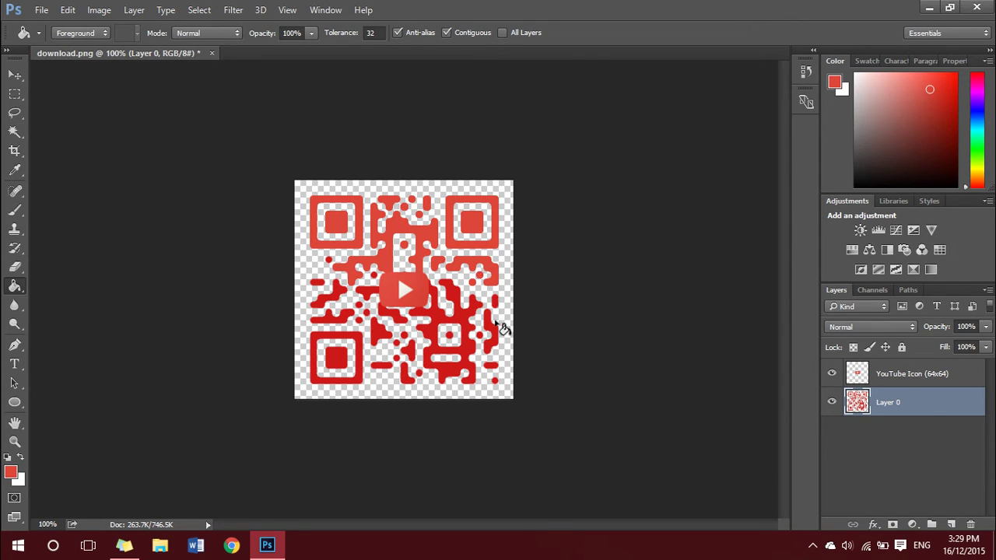
{"action": "left_click", "coordinate": [496, 338]}
{"action": "left_click", "coordinate": [475, 335]}
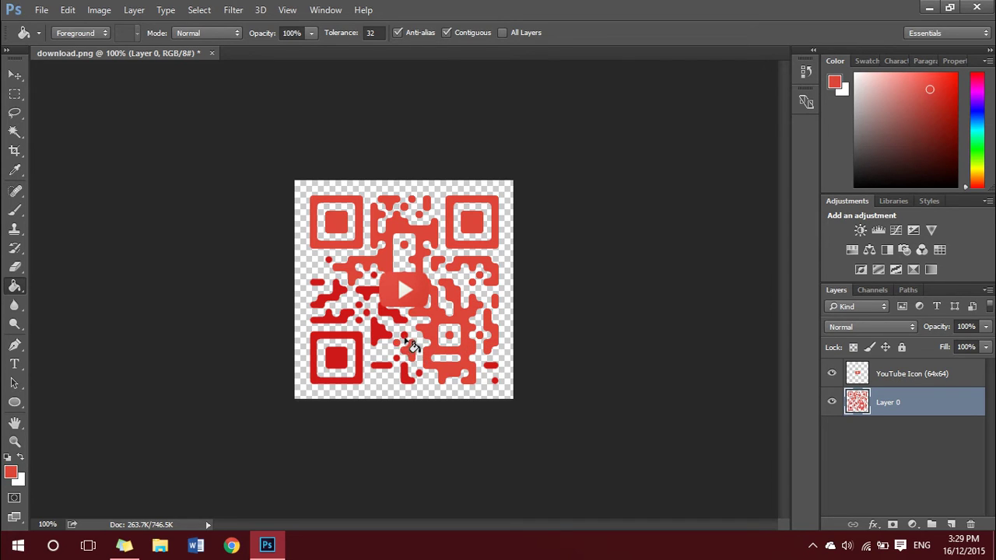
Fill the bottom and left QR modules with the logo red, undoing an accidental background fill.
{"action": "left_click", "coordinate": [380, 336]}
{"action": "left_click", "coordinate": [412, 377]}
{"action": "left_click", "coordinate": [493, 372]}
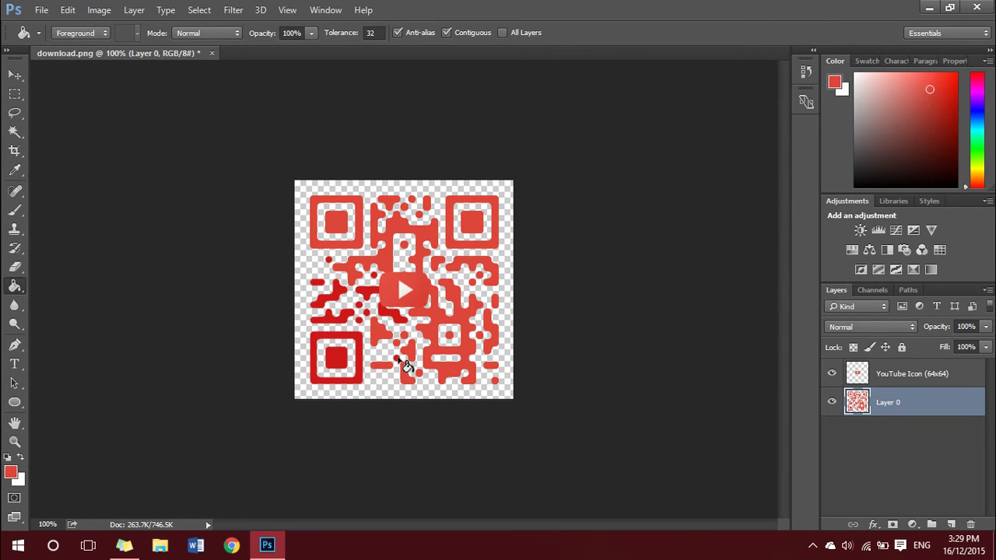
{"action": "left_click", "coordinate": [339, 341]}
{"action": "left_click", "coordinate": [337, 320]}
{"action": "left_click", "coordinate": [327, 289]}
{"action": "left_click", "coordinate": [325, 283]}
{"action": "left_click", "coordinate": [374, 284]}
{"action": "left_click", "coordinate": [384, 311]}
{"action": "left_click", "coordinate": [380, 319]}
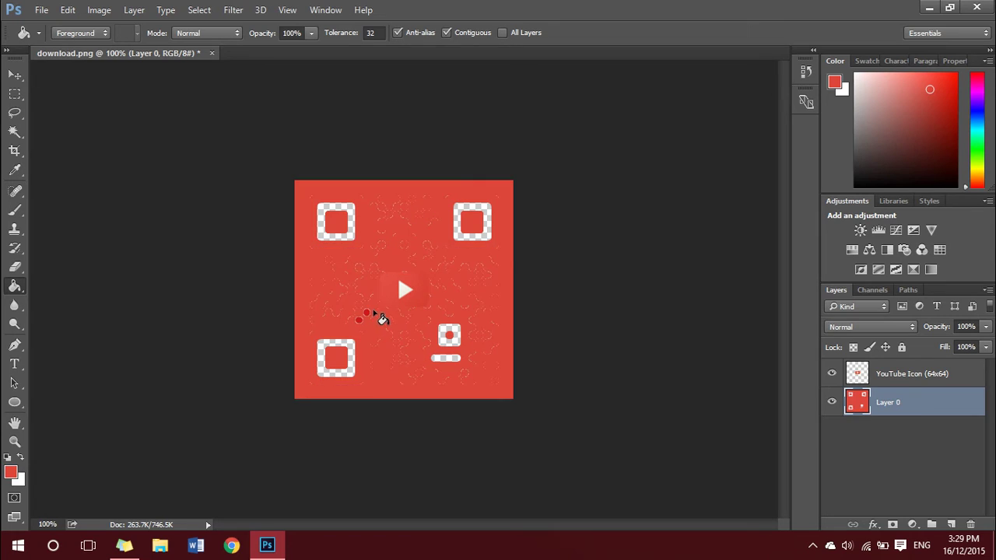
{"action": "key", "text": "ctrl+z"}
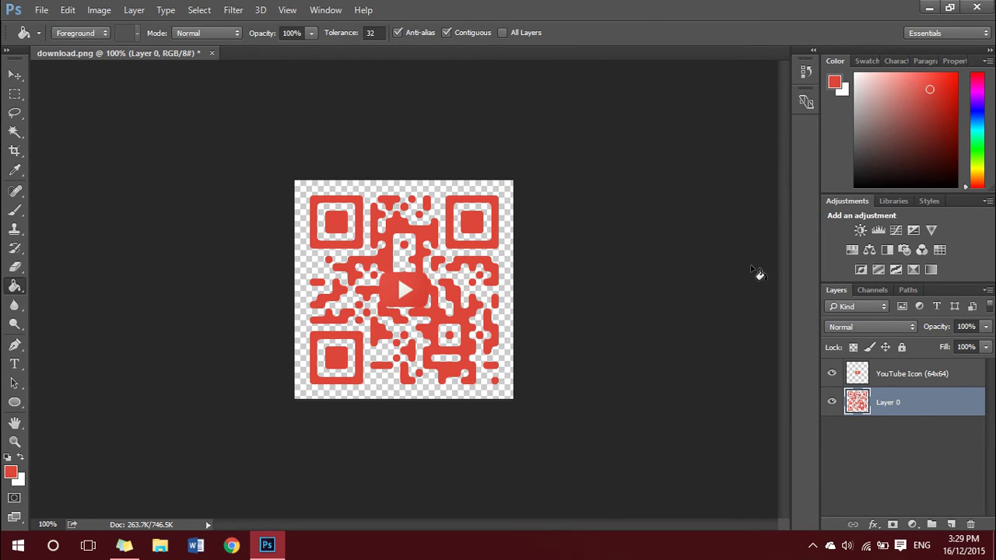
Scale the YouTube icon layer up to about 115% with Free Transform.
{"action": "left_click", "coordinate": [15, 75]}
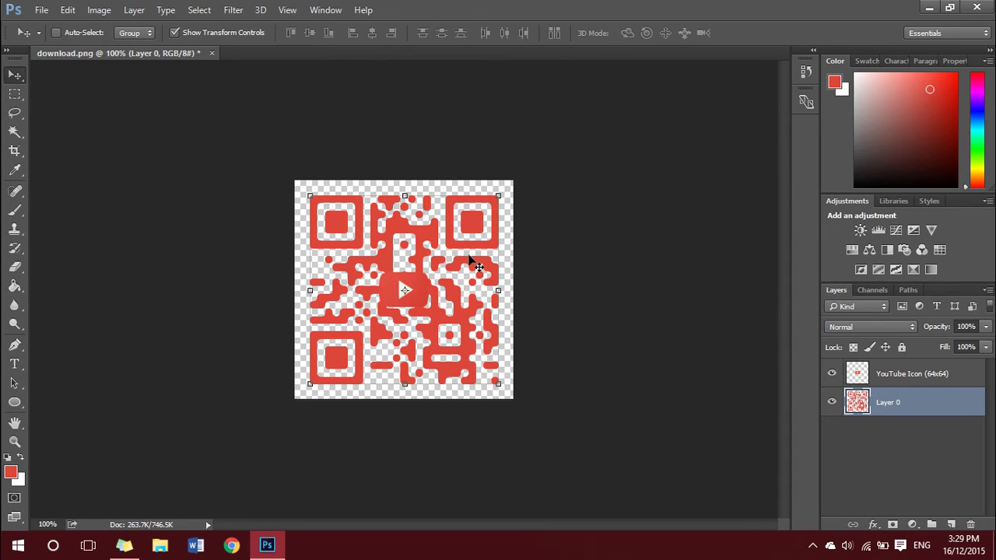
{"action": "left_click", "coordinate": [913, 465]}
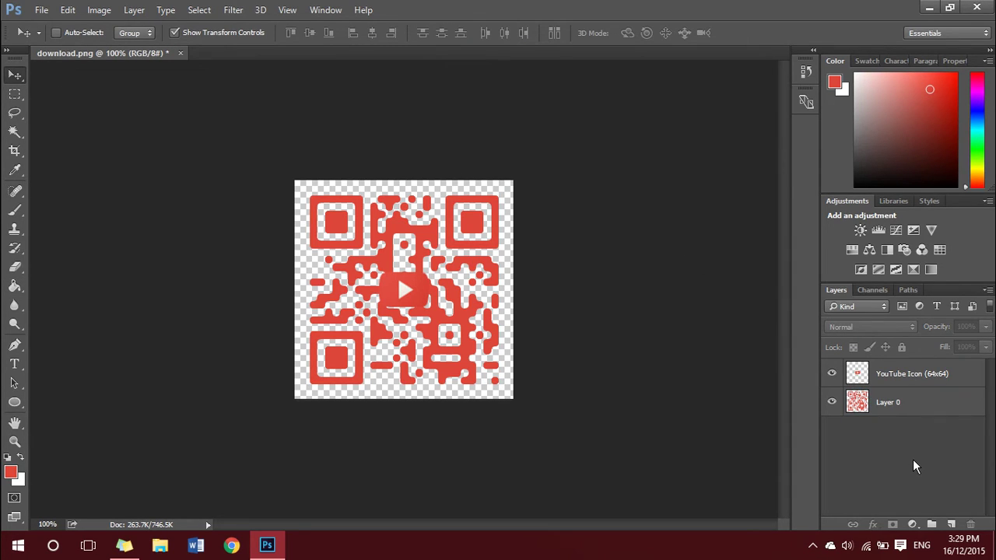
{"action": "left_click", "coordinate": [909, 378]}
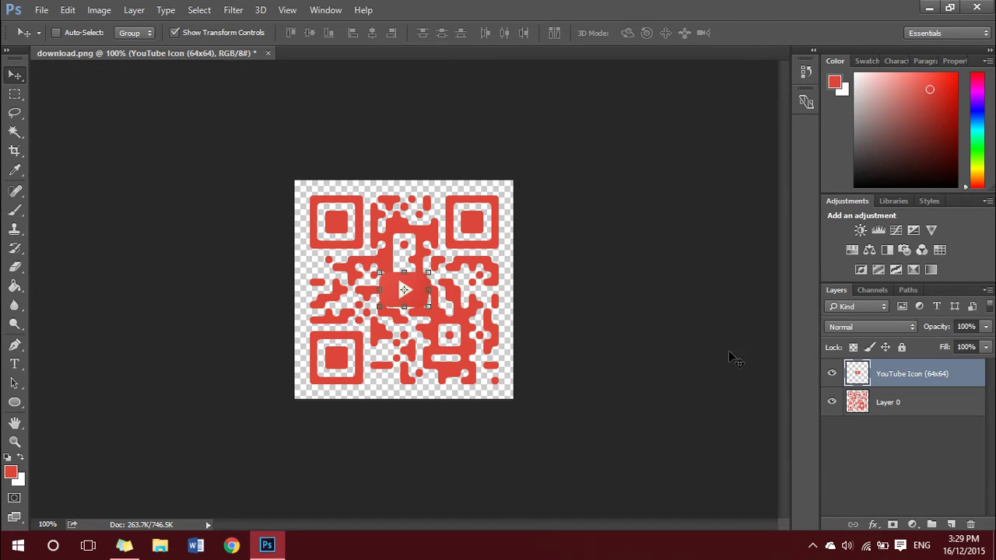
{"action": "key", "text": "ctrl+t"}
{"action": "left_click_drag", "start_coordinate": [429, 273], "coordinate": [418, 298]}
{"action": "key", "text": "Return"}
{"action": "left_click", "coordinate": [888, 480]}
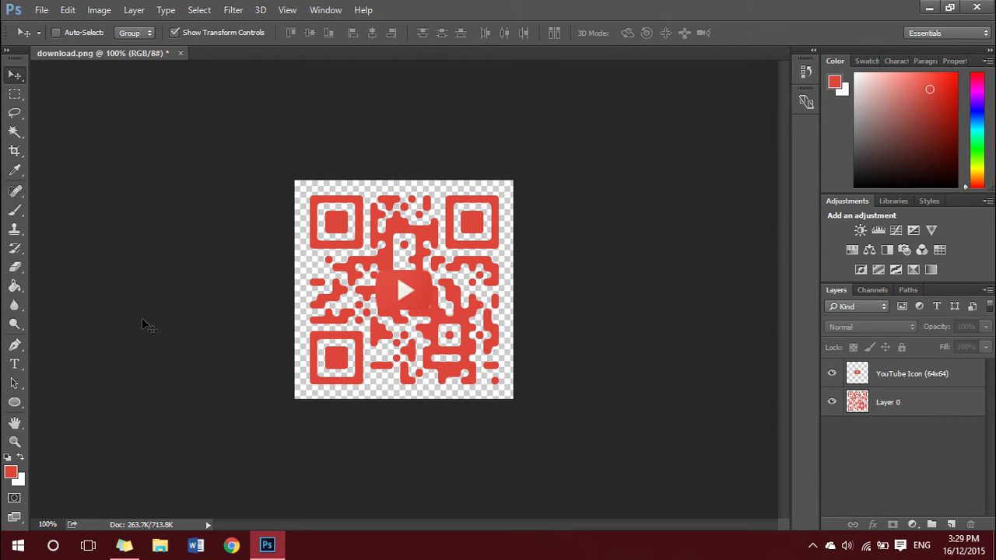
Select the white play triangle on the YouTube Icon layer and zoom in to 700%.
{"action": "left_click", "coordinate": [15, 133]}
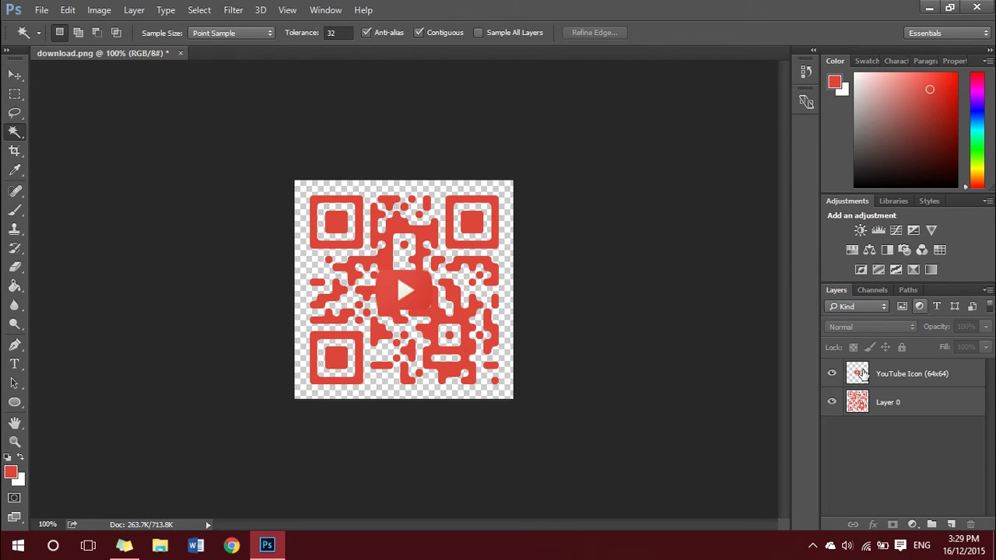
{"action": "left_click", "coordinate": [885, 385]}
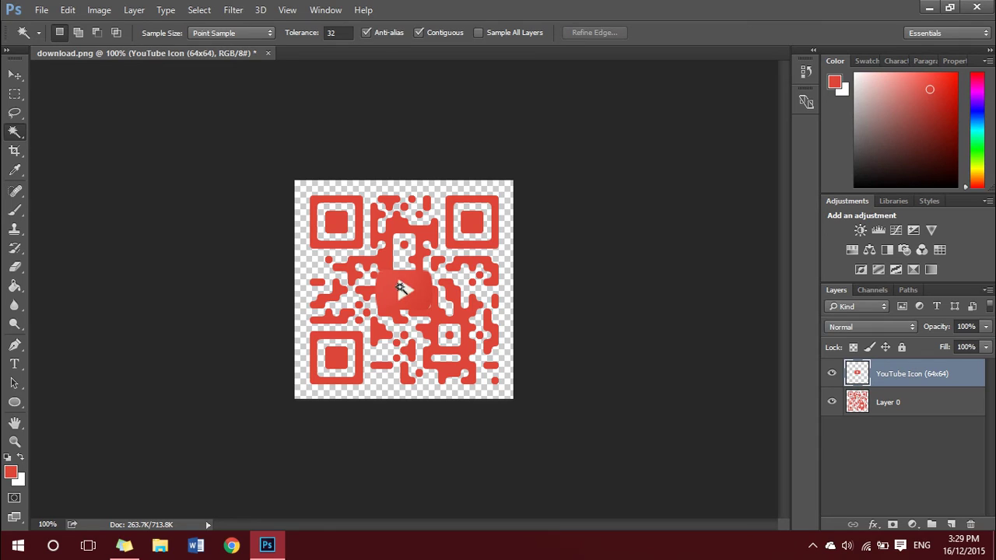
{"action": "left_click", "coordinate": [405, 289]}
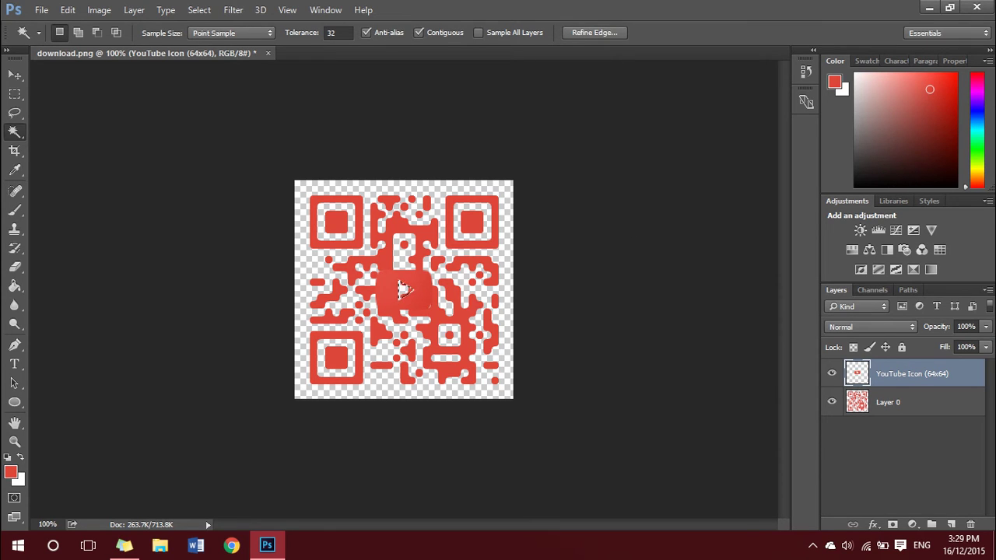
{"action": "left_click", "coordinate": [15, 78]}
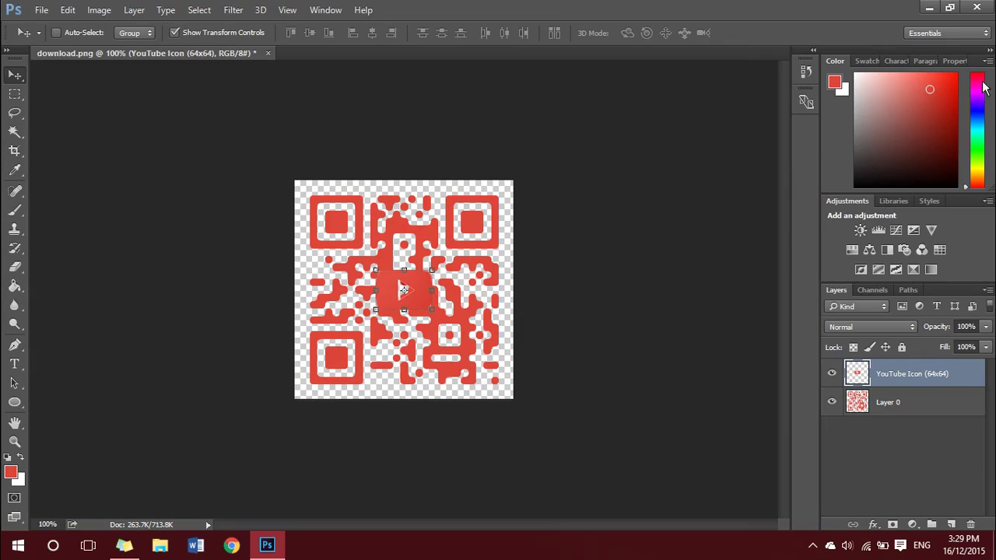
{"action": "left_click", "coordinate": [15, 441]}
{"action": "left_click_drag", "start_coordinate": [406, 294], "coordinate": [424, 272]}
{"action": "left_click", "coordinate": [14, 131]}
Erase the red fringe pixels inside the play triangle from Layer 0.
{"action": "left_click", "coordinate": [444, 296]}
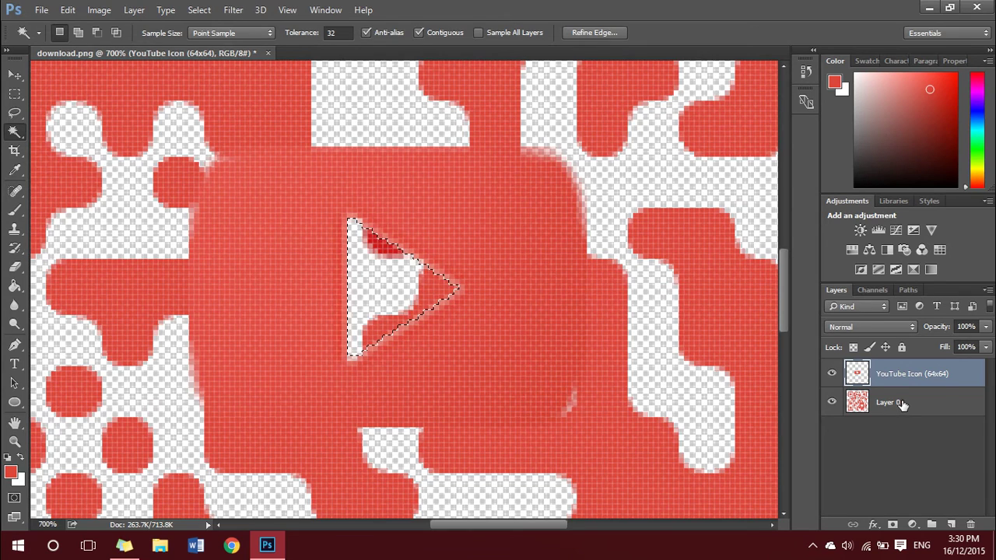
{"action": "left_click", "coordinate": [902, 403]}
{"action": "key", "text": "ctrl+d"}
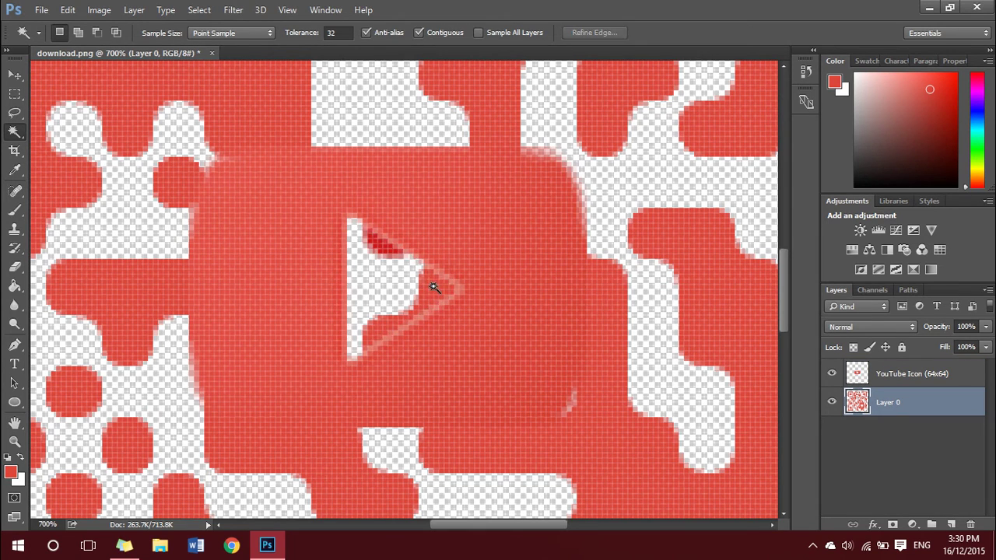
{"action": "left_click", "coordinate": [433, 287]}
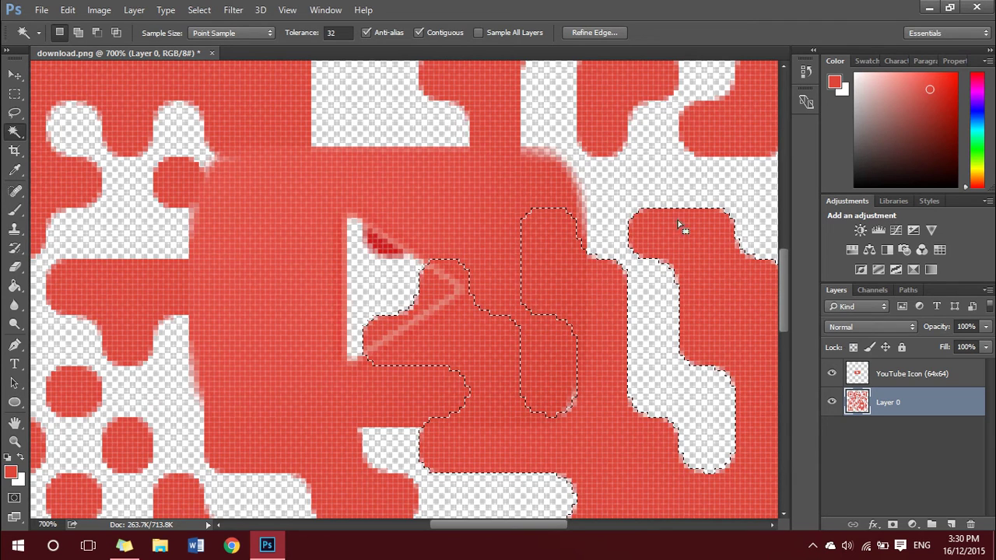
{"action": "key", "text": "ctrl+d"}
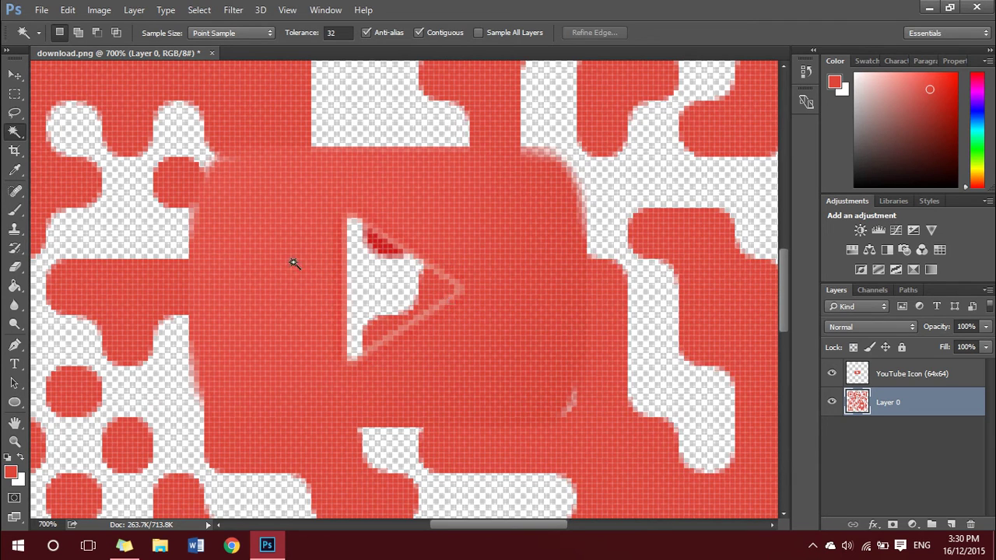
{"action": "left_click", "coordinate": [14, 269]}
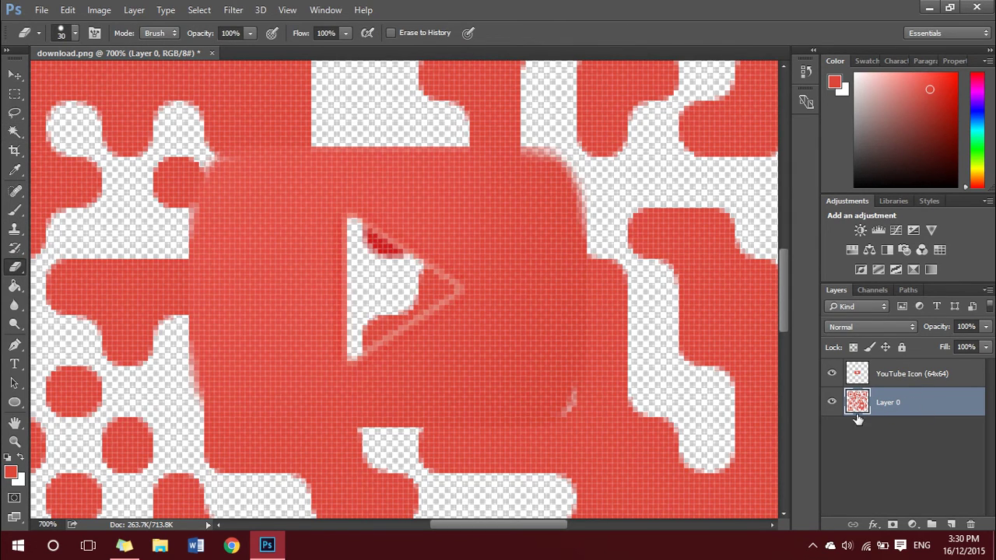
{"action": "mouse_move", "coordinate": [389, 331]}
{"action": "left_mouse_down"}
{"action": "mouse_move", "coordinate": [347, 294]}
{"action": "mouse_move", "coordinate": [356, 305]}
{"action": "mouse_move", "coordinate": [366, 293]}
{"action": "mouse_move", "coordinate": [400, 290]}
{"action": "left_mouse_up"}
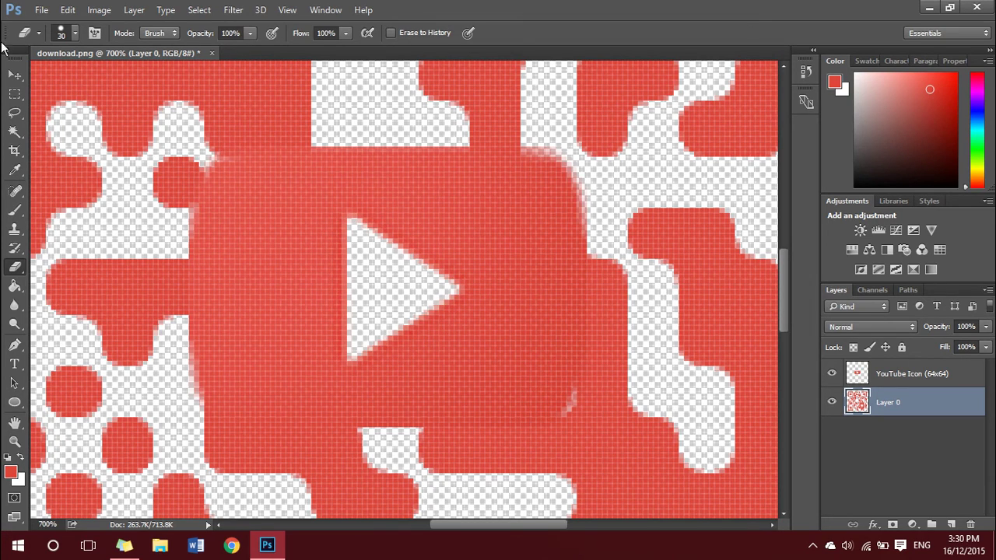
Set the zoom to 100% to show the whole QR code.
{"action": "left_click", "coordinate": [15, 75]}
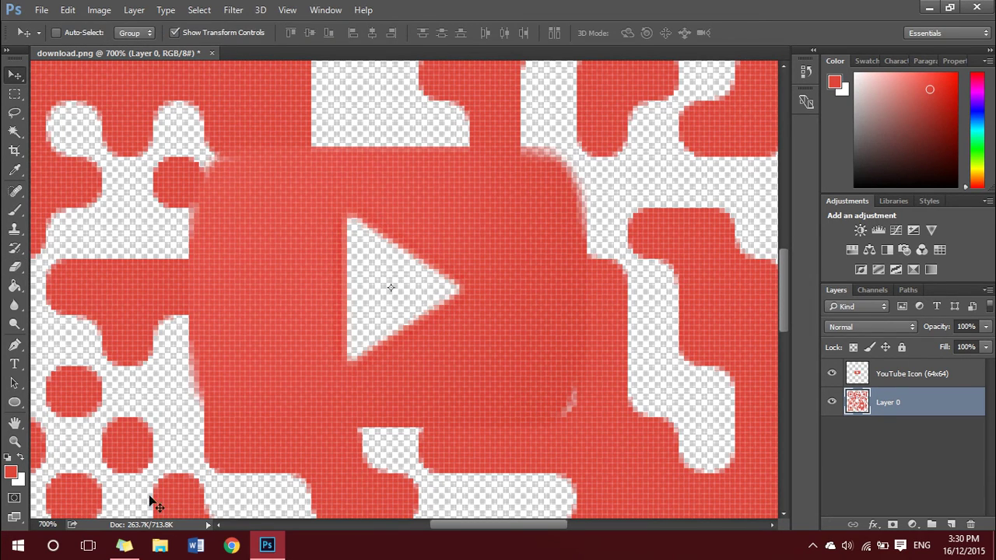
{"action": "left_click", "coordinate": [15, 441]}
{"action": "right_click", "coordinate": [265, 395]}
{"action": "left_click", "coordinate": [312, 423]}
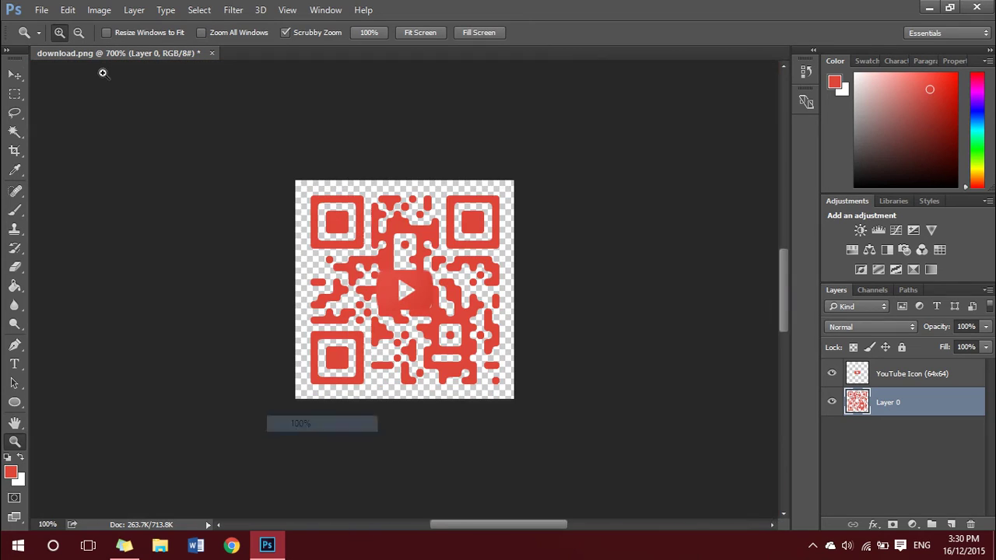
{"action": "left_click", "coordinate": [15, 75]}
{"action": "left_click", "coordinate": [914, 446]}
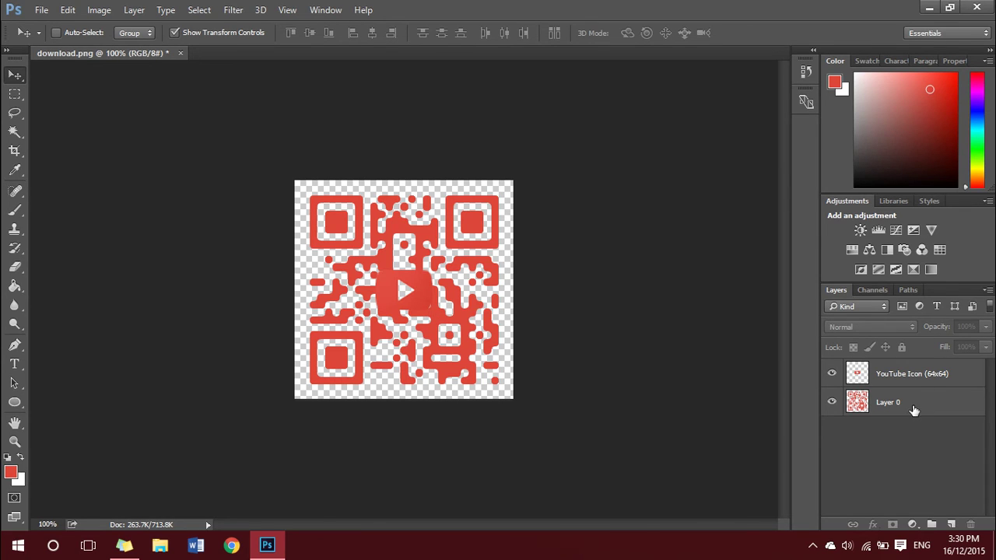
Check the YouTube icon's placement with Free Transform, then deselect the layer.
{"action": "left_click", "coordinate": [915, 411]}
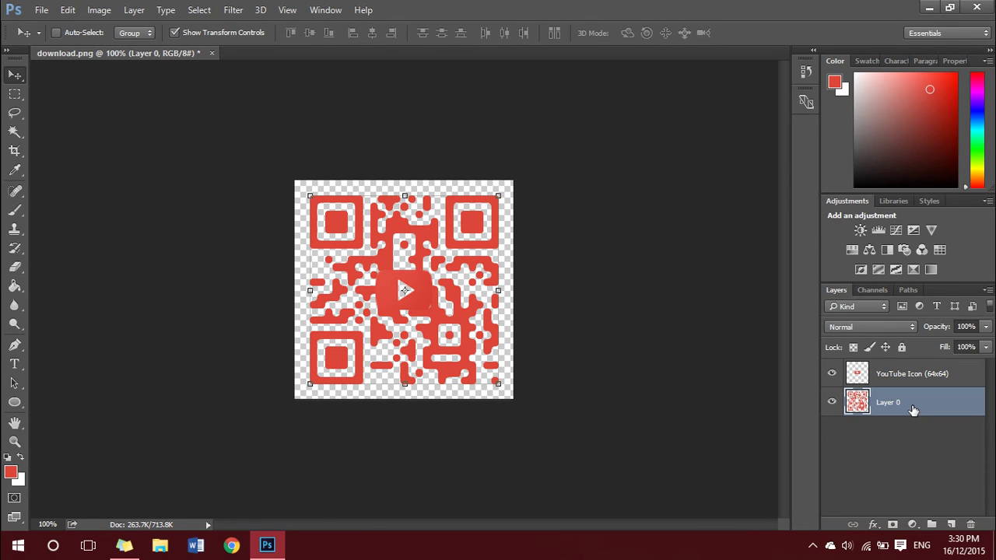
{"action": "left_click", "coordinate": [899, 376]}
{"action": "left_click", "coordinate": [435, 269]}
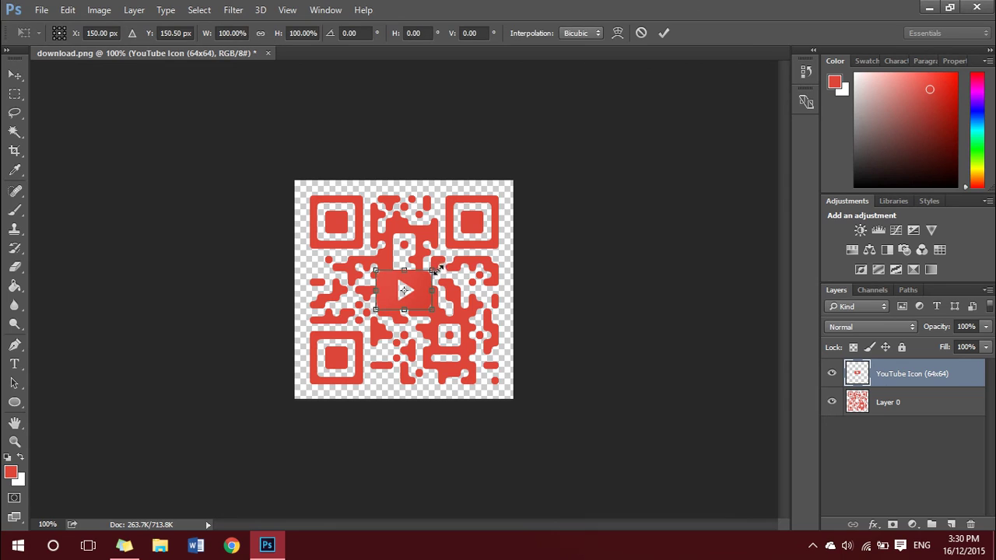
{"action": "key", "text": "Return"}
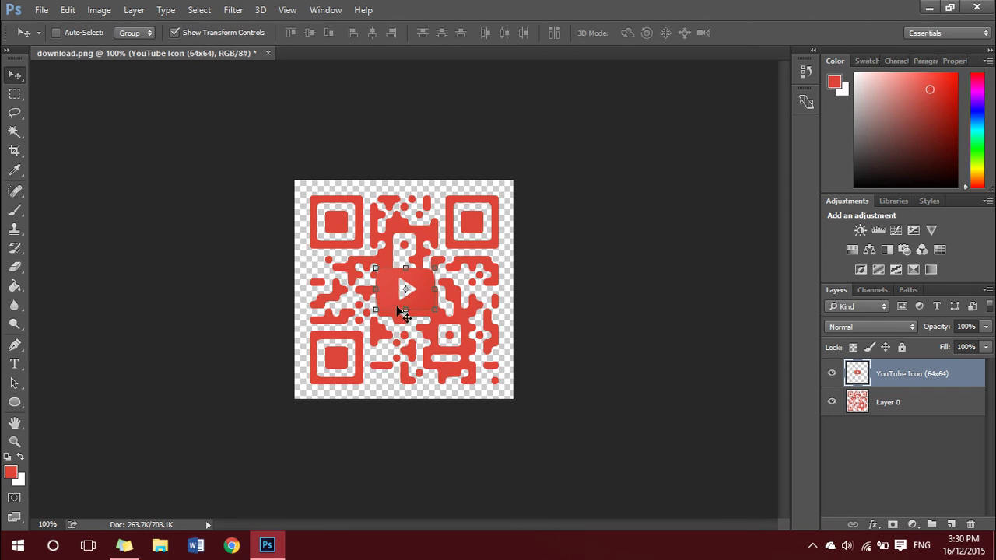
{"action": "left_click", "coordinate": [923, 490]}
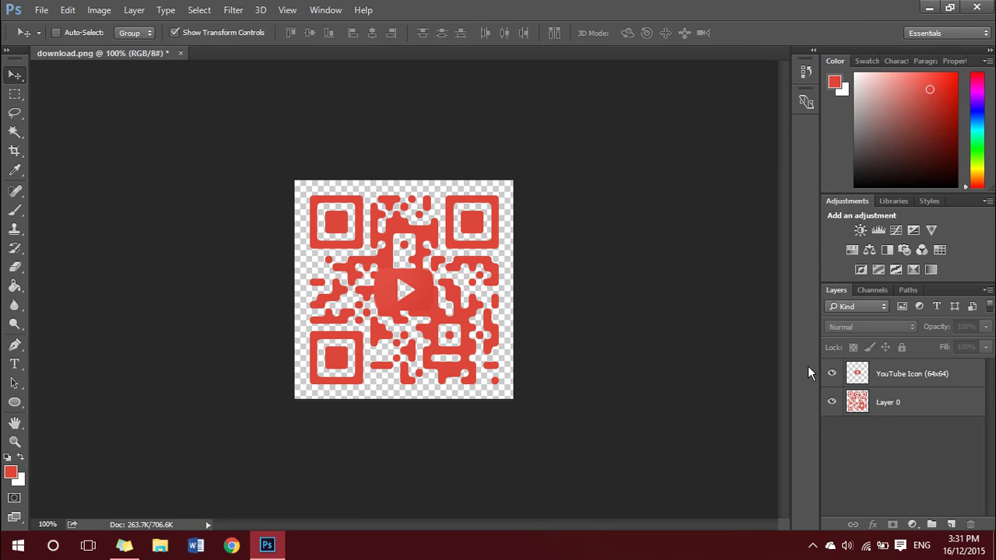
Save the QR code as a PNG named 'download' on the Desktop, accepting the default PNG options.
{"action": "left_click", "coordinate": [40, 11]}
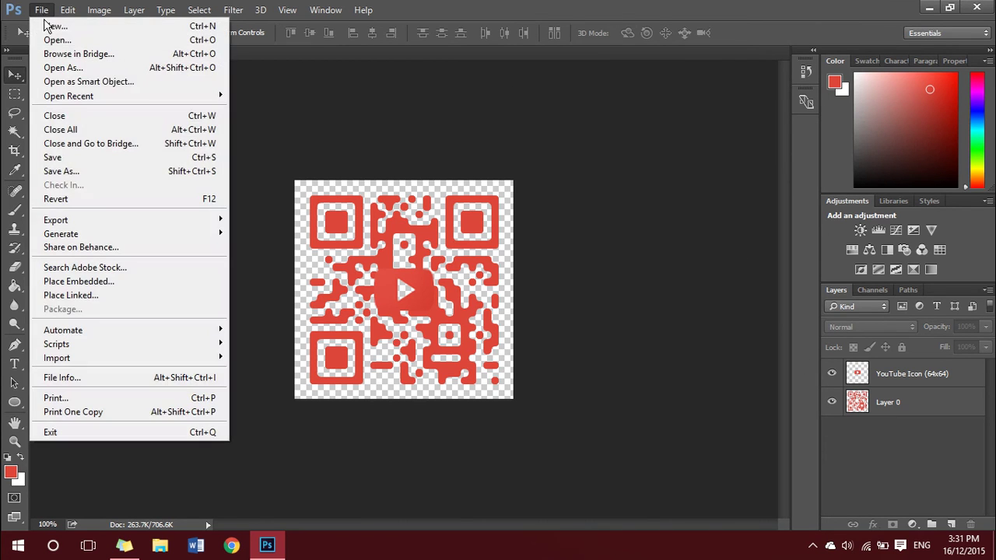
{"action": "left_click", "coordinate": [64, 158]}
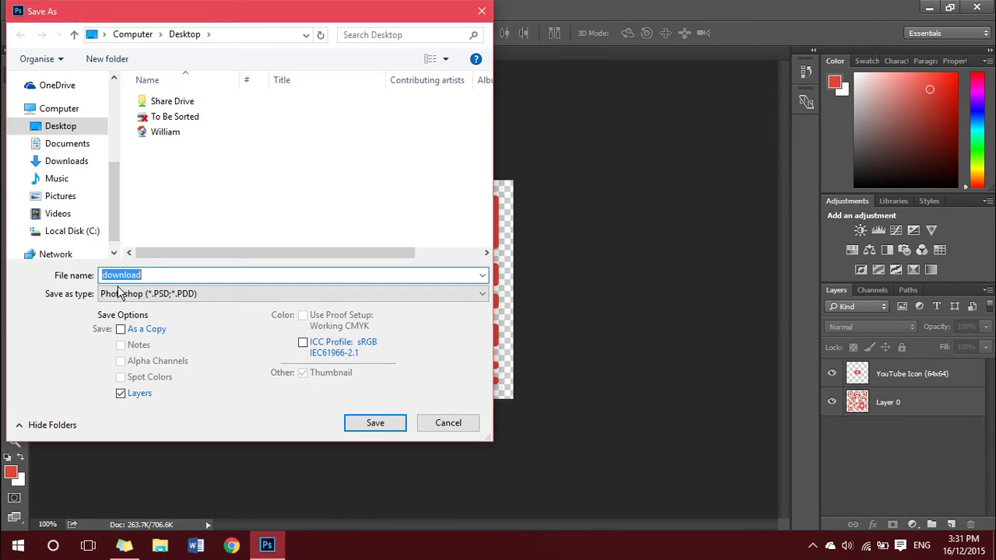
{"action": "left_click", "coordinate": [121, 293]}
{"action": "left_click", "coordinate": [352, 489]}
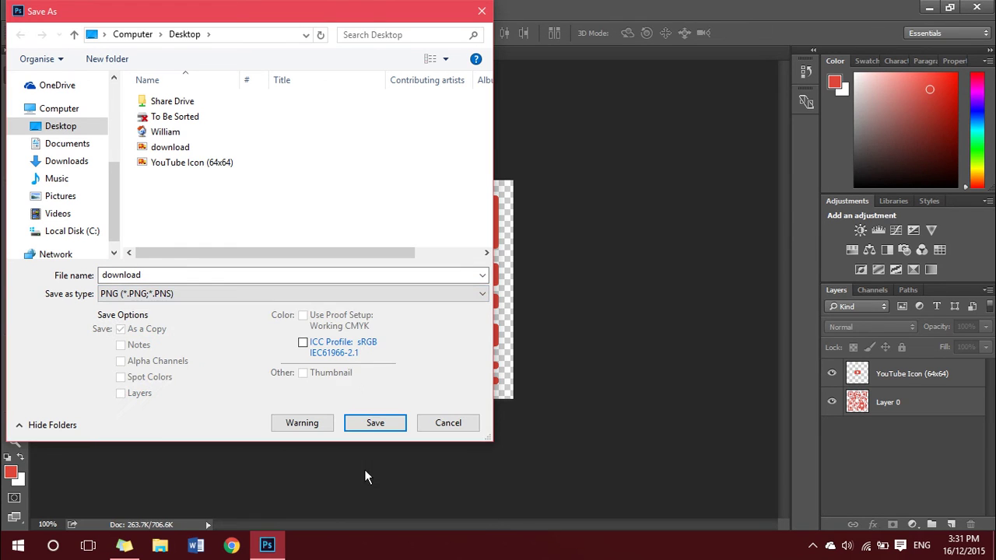
{"action": "double_click", "coordinate": [184, 279]}
{"action": "left_click", "coordinate": [164, 278]}
{"action": "key", "text": "Return"}
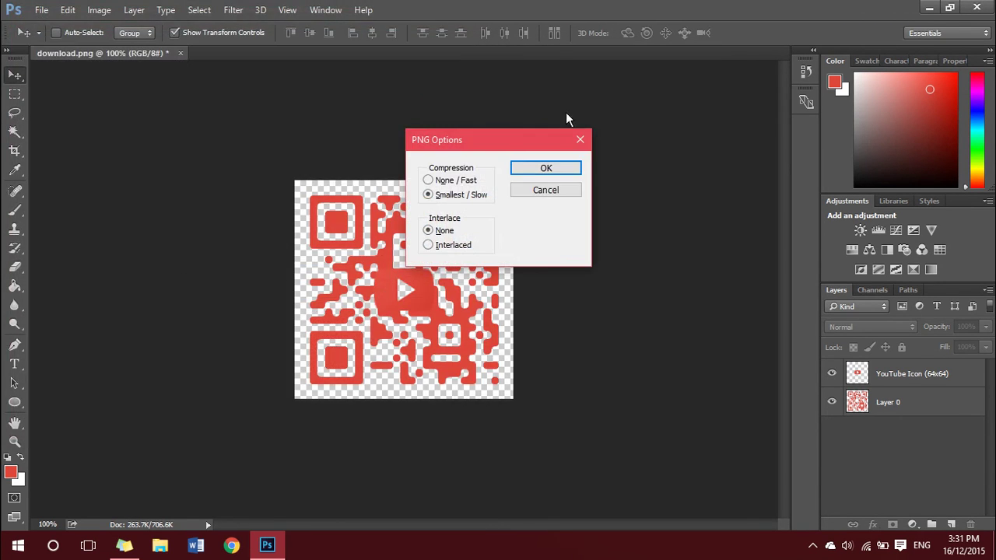
{"action": "key", "text": "Return"}
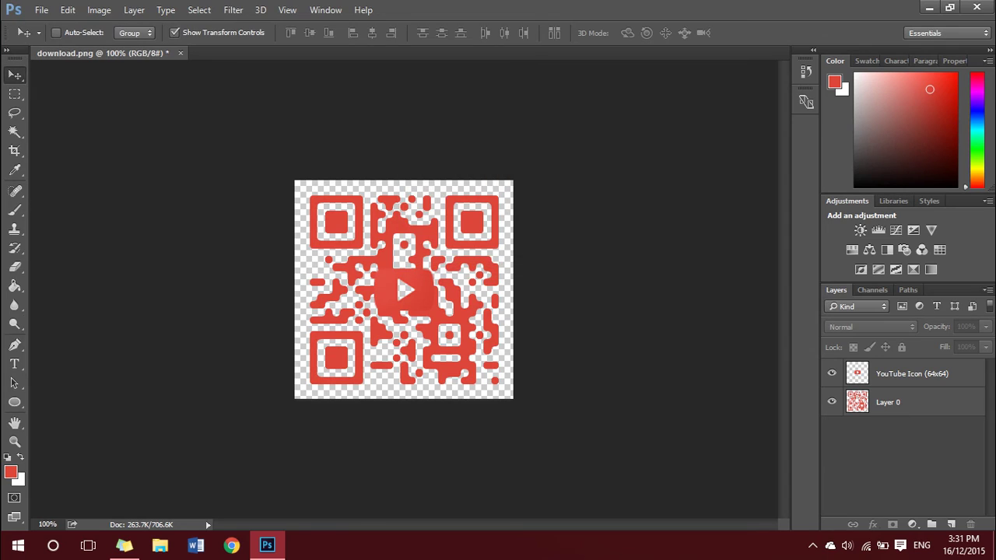
Quit Photoshop without saving changes and open download2 from the desktop to preview it.
{"action": "left_click", "coordinate": [976, 7]}
{"action": "left_click", "coordinate": [503, 216]}
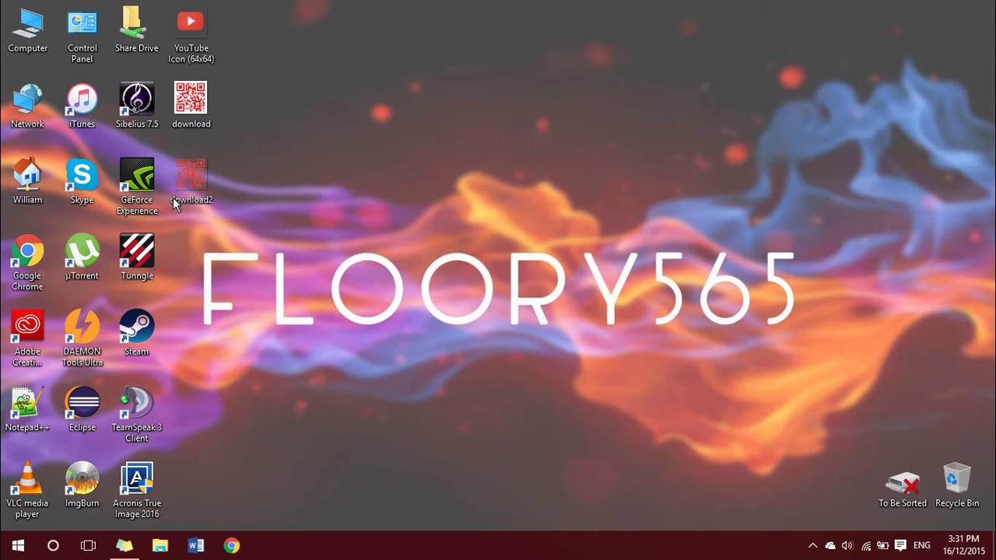
{"action": "double_click", "coordinate": [187, 177]}
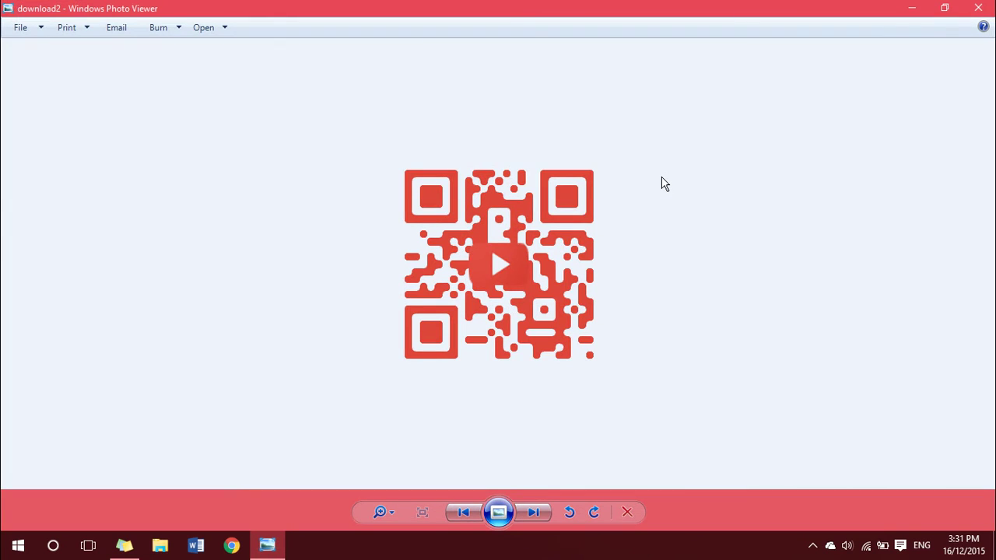